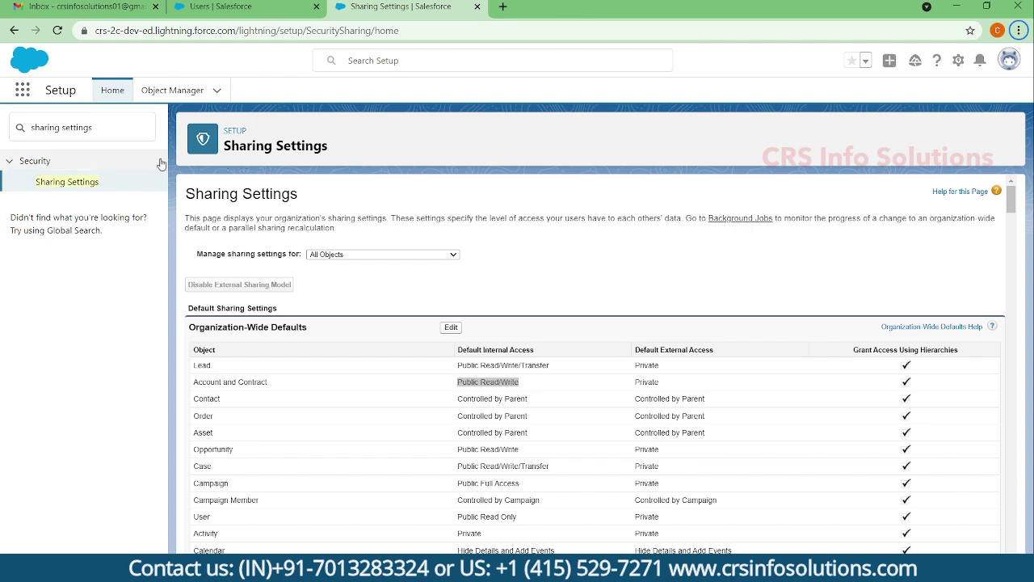
click(81, 127)
key(ctrl+a)
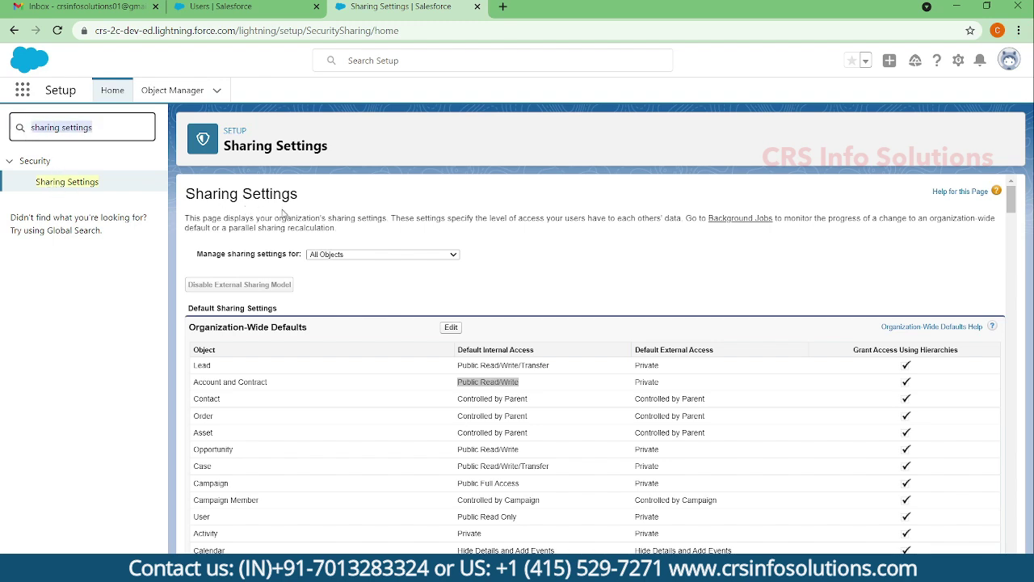
scroll(282, 226, down, 1)
scroll(282, 226, up, 1)
drag(336, 331, 190, 332)
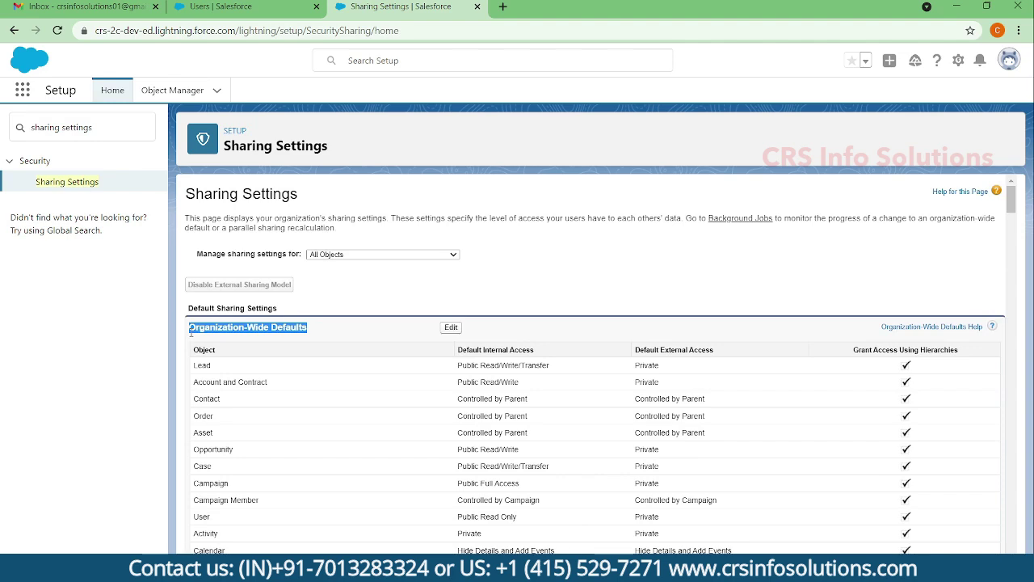
scroll(469, 298, down, 1)
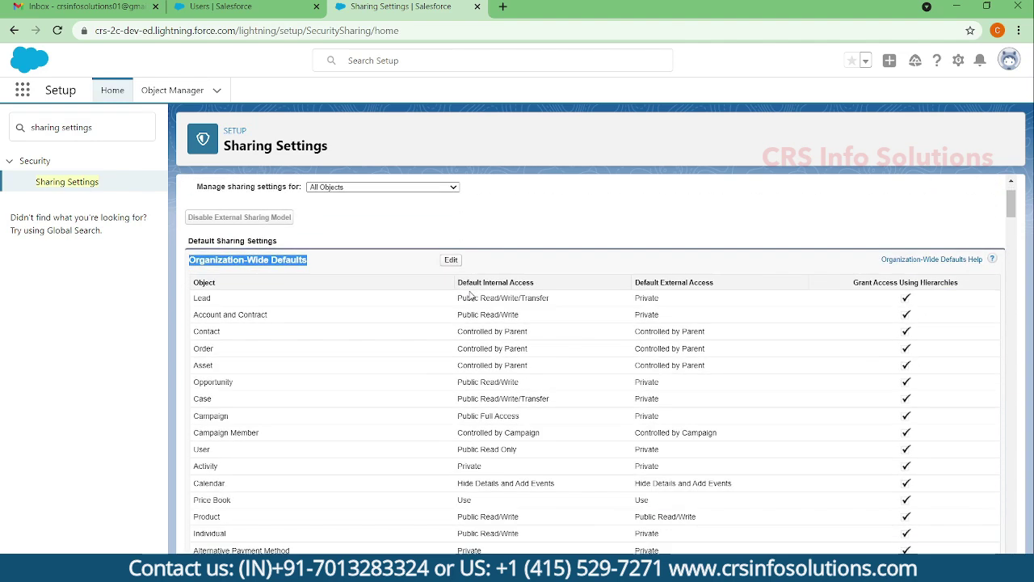
drag(453, 315, 533, 320)
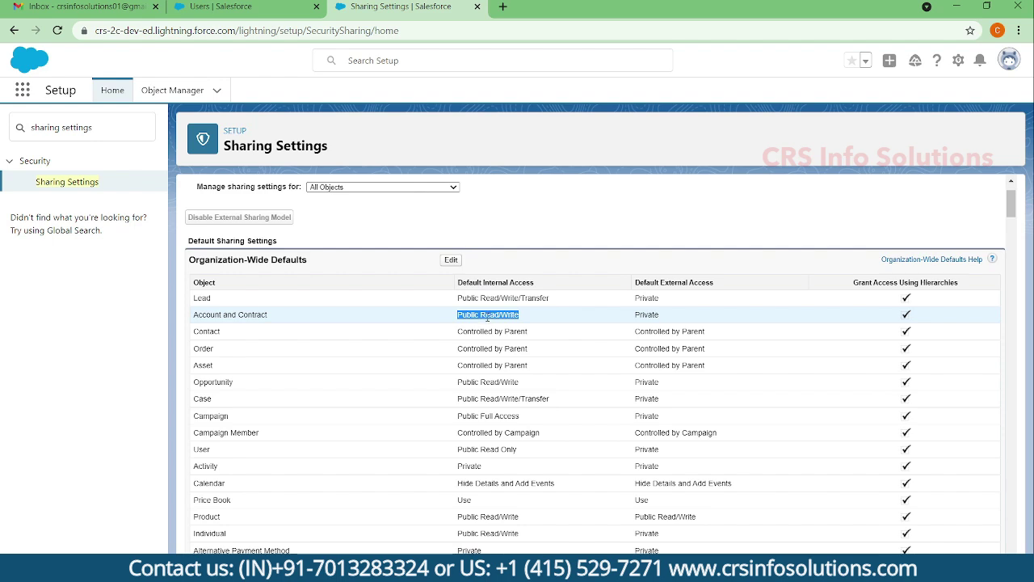
Set Account and Contract default access to Private, accept the Opportunity and Case warnings, save, and confirm recalculation.
click(451, 260)
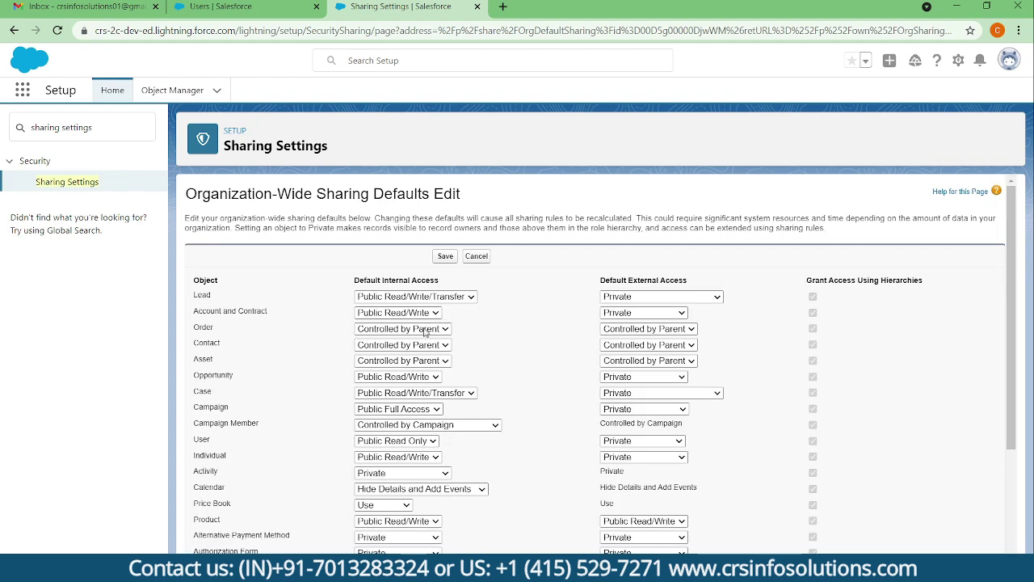
click(634, 120)
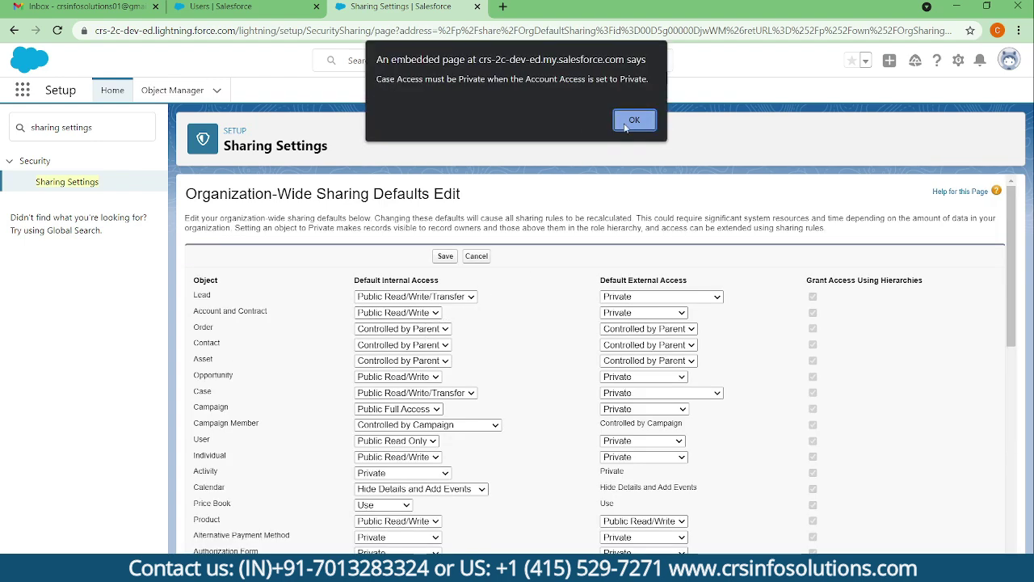
click(627, 128)
click(627, 128)
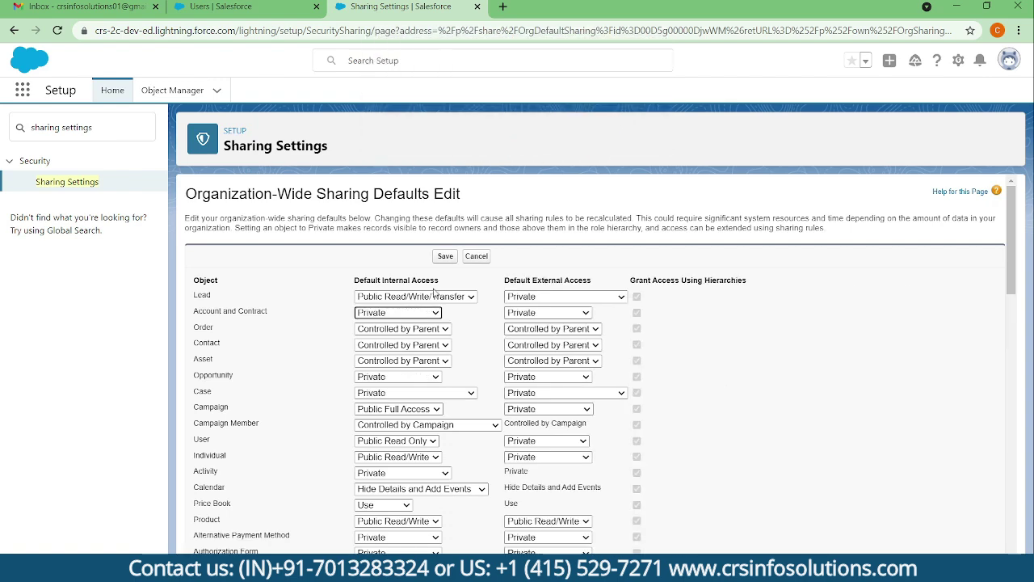
click(445, 257)
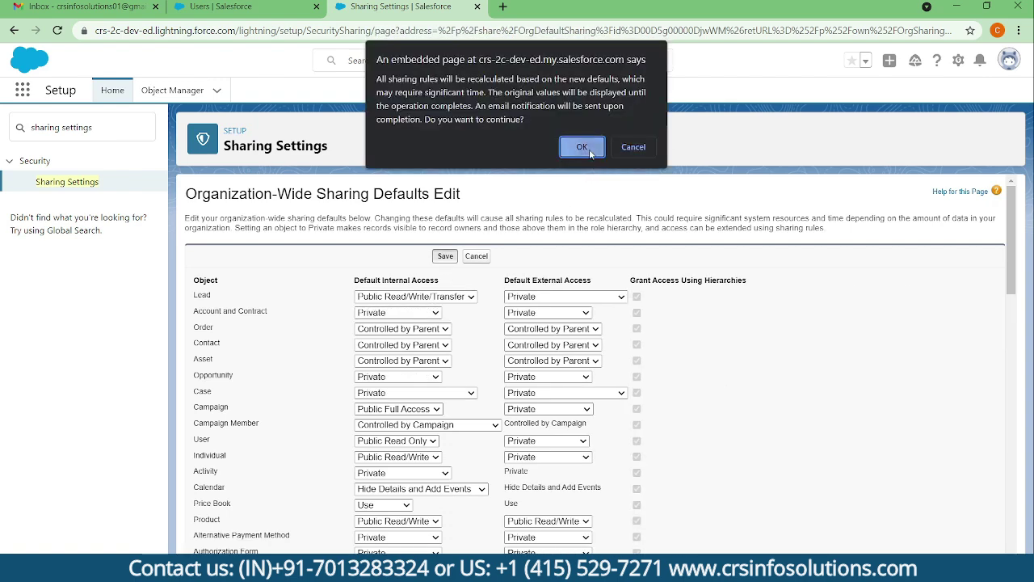
click(588, 148)
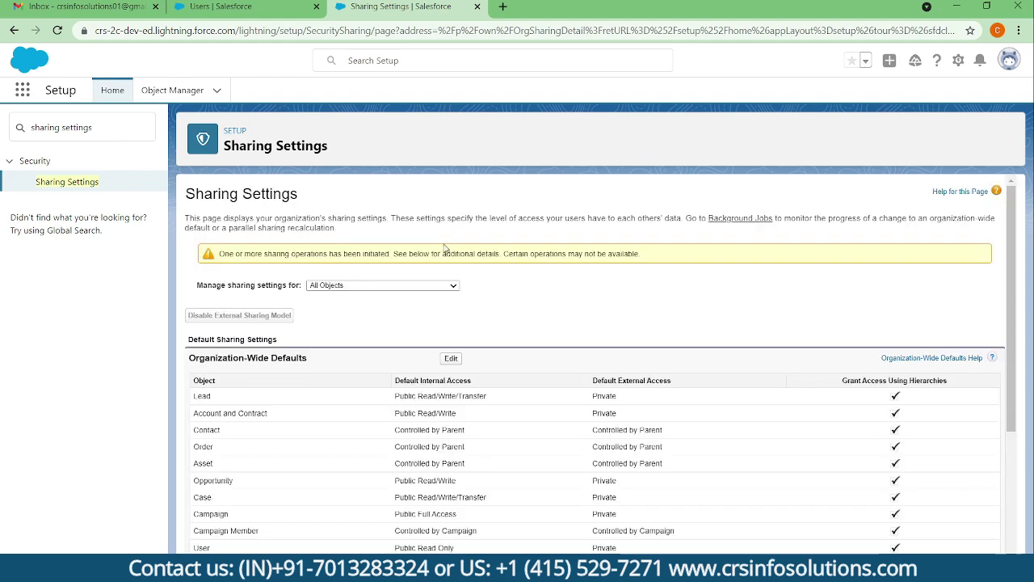
Check the sharing-operations banner message on the Sharing Settings page.
click(256, 14)
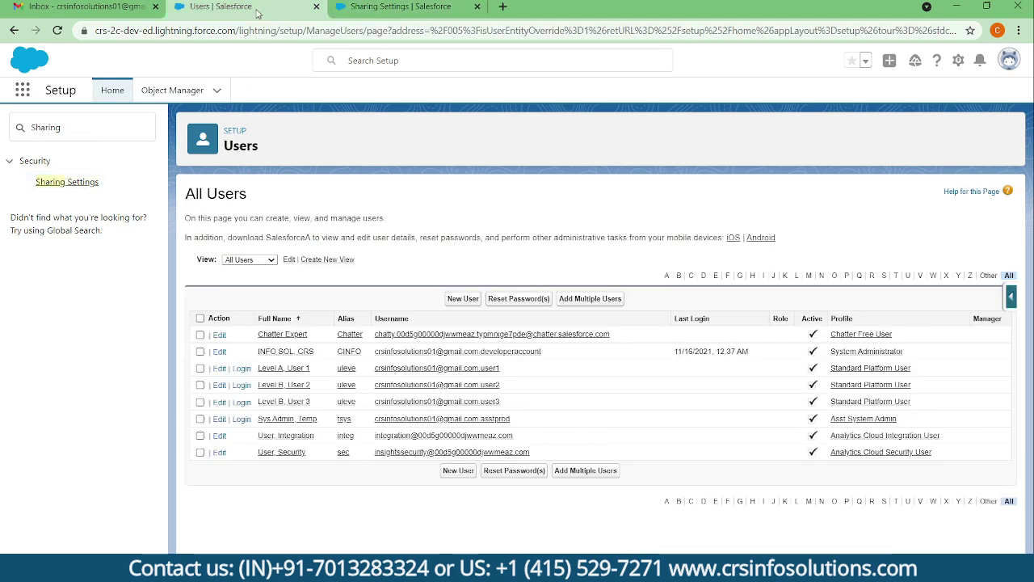
click(386, 15)
drag(230, 253, 646, 256)
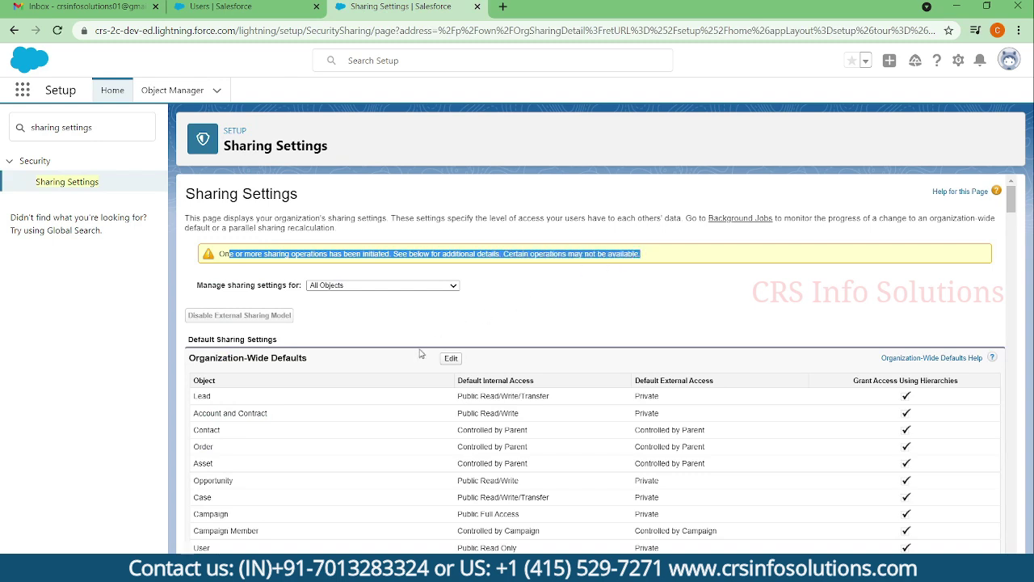
Review the Level B users and Level A, User 1 in the All Users list.
click(261, 11)
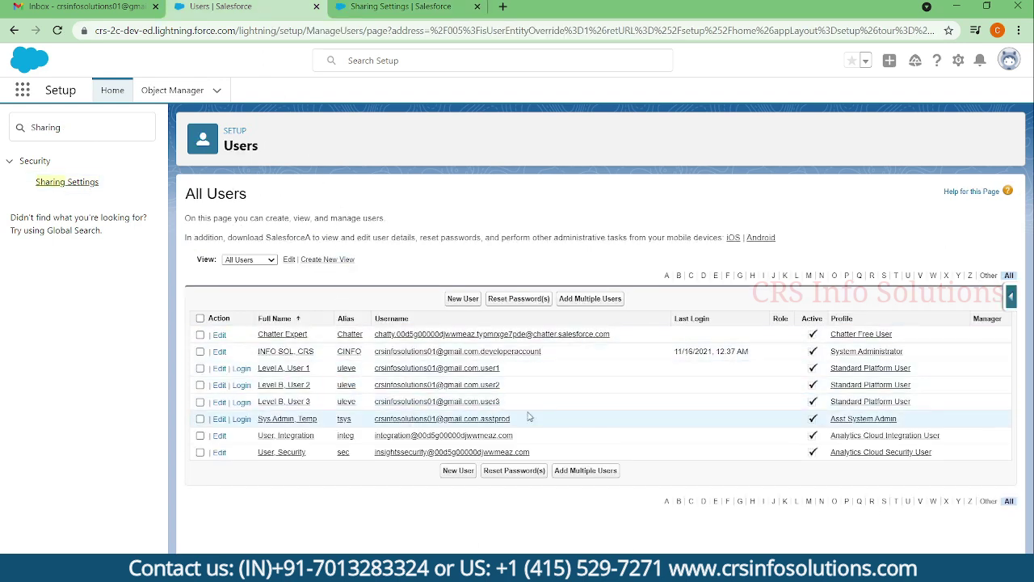
drag(549, 410, 295, 372)
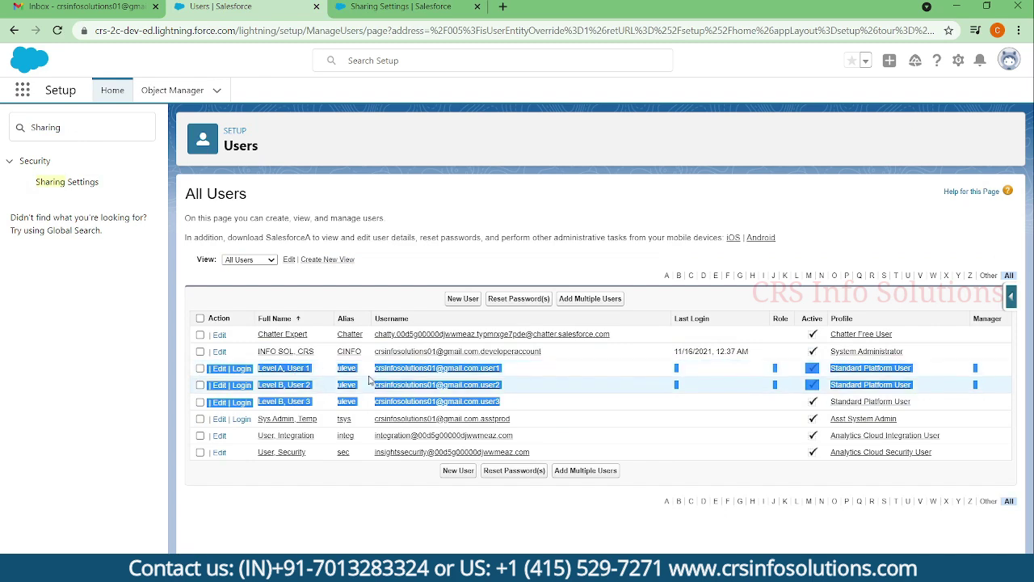
click(558, 374)
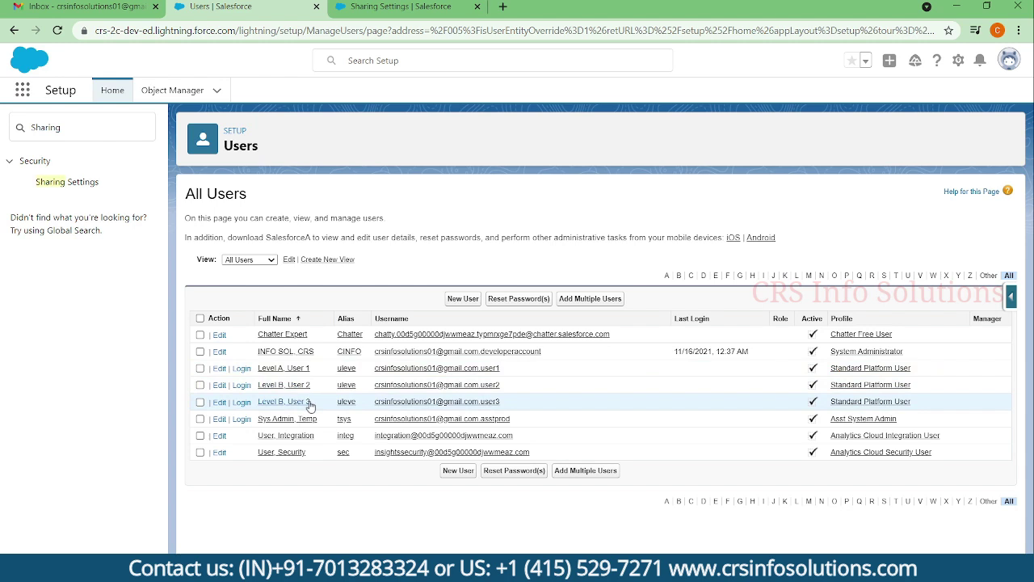
drag(311, 368, 258, 406)
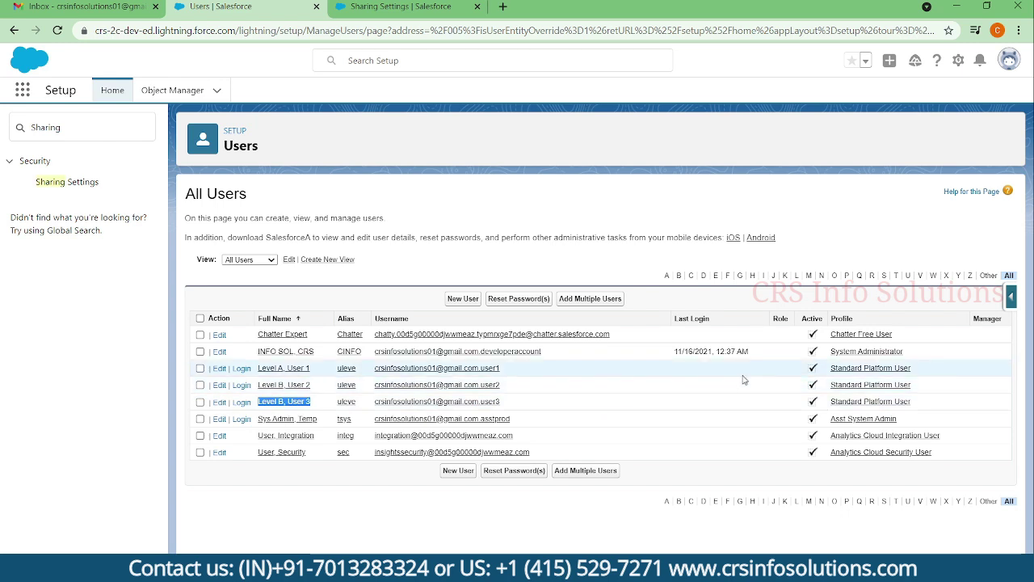
drag(920, 406, 808, 390)
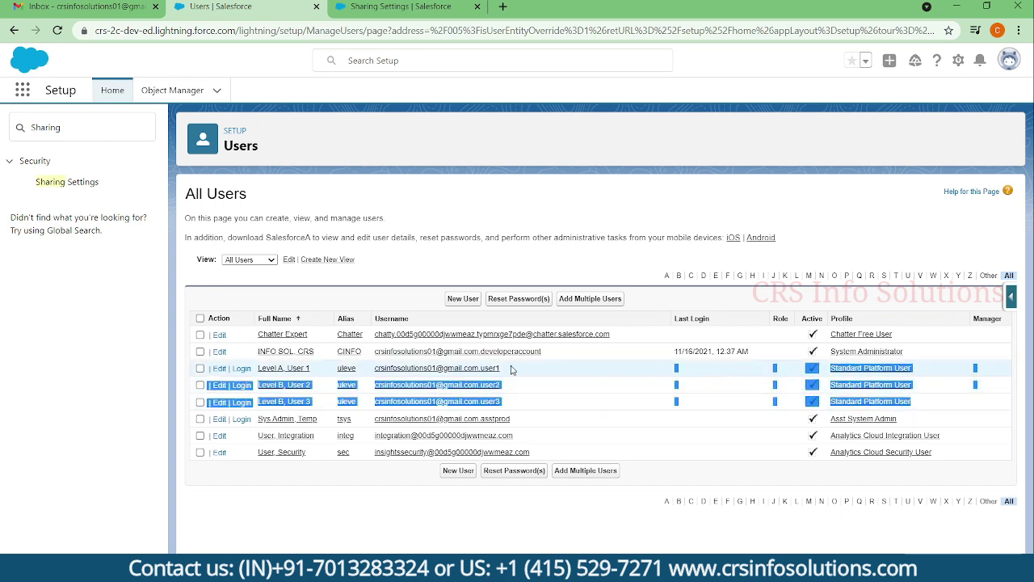
drag(510, 369, 200, 376)
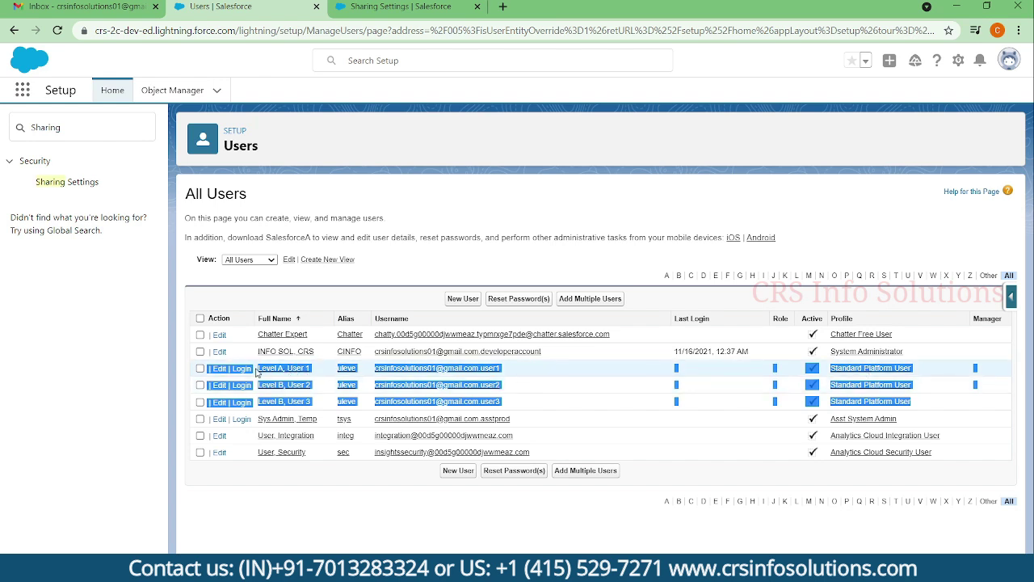
Open Level A, User 1's details and check License Salesforce Platform, Profile Standard Platform User.
click(291, 367)
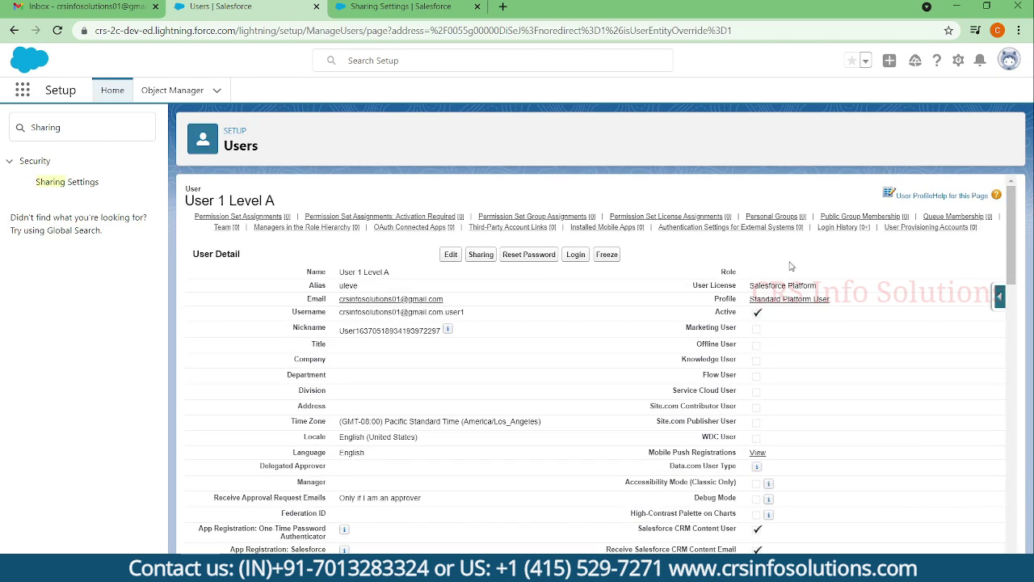
drag(844, 290, 748, 287)
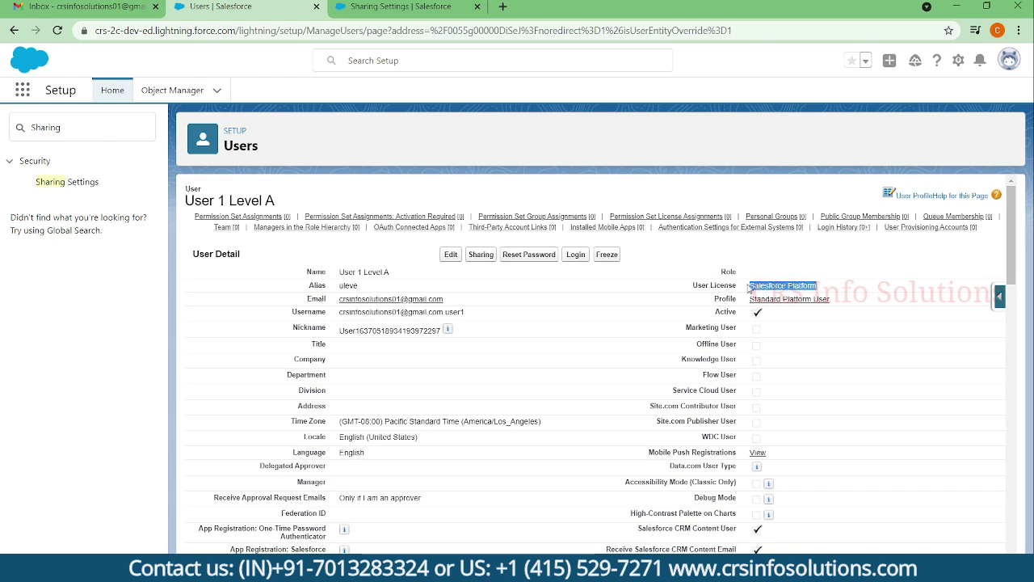
drag(853, 301, 749, 305)
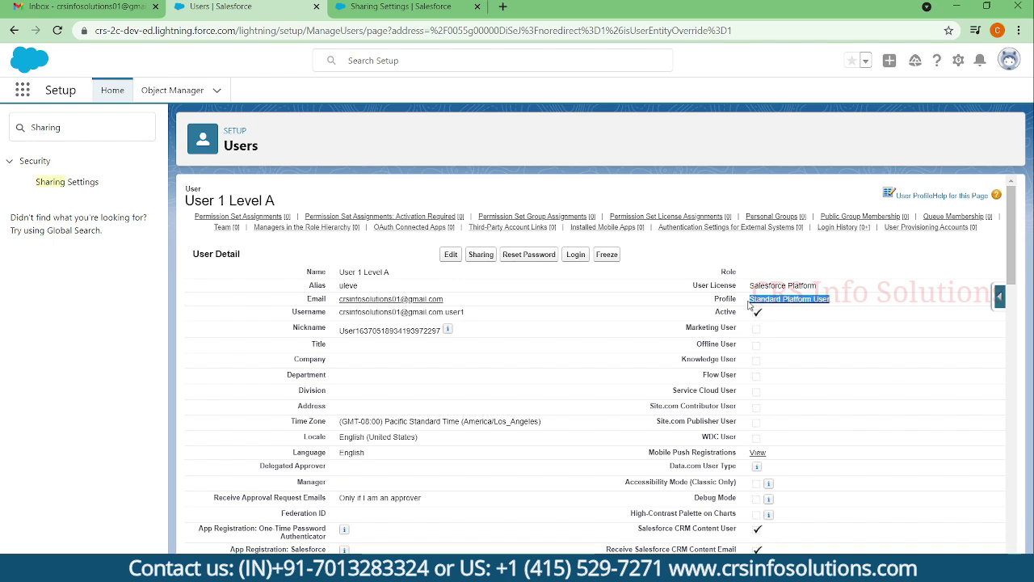
Glance over the user's name heading, then return to the Sharing Settings page.
key(alt+Tab)
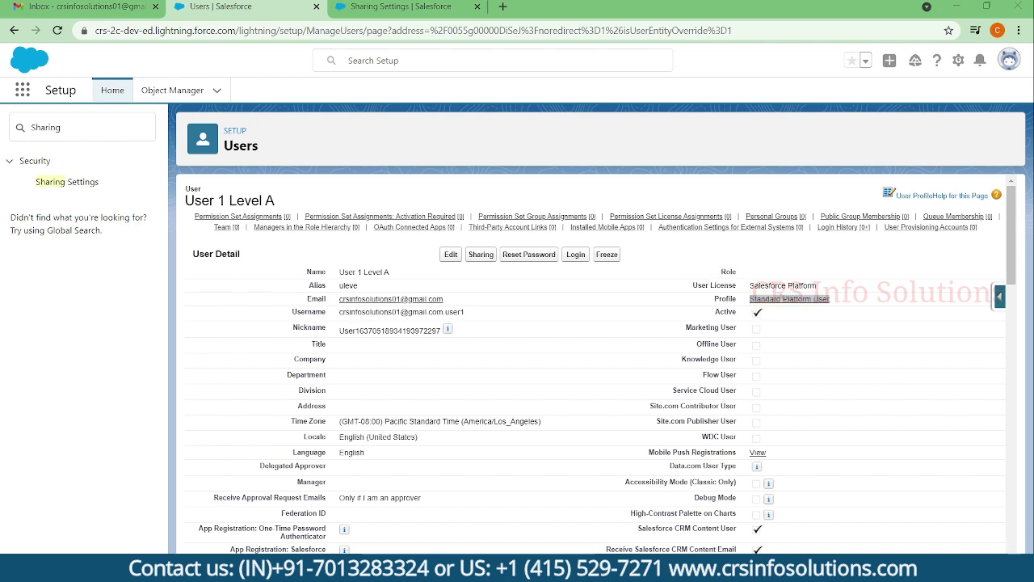
key(alt+Tab)
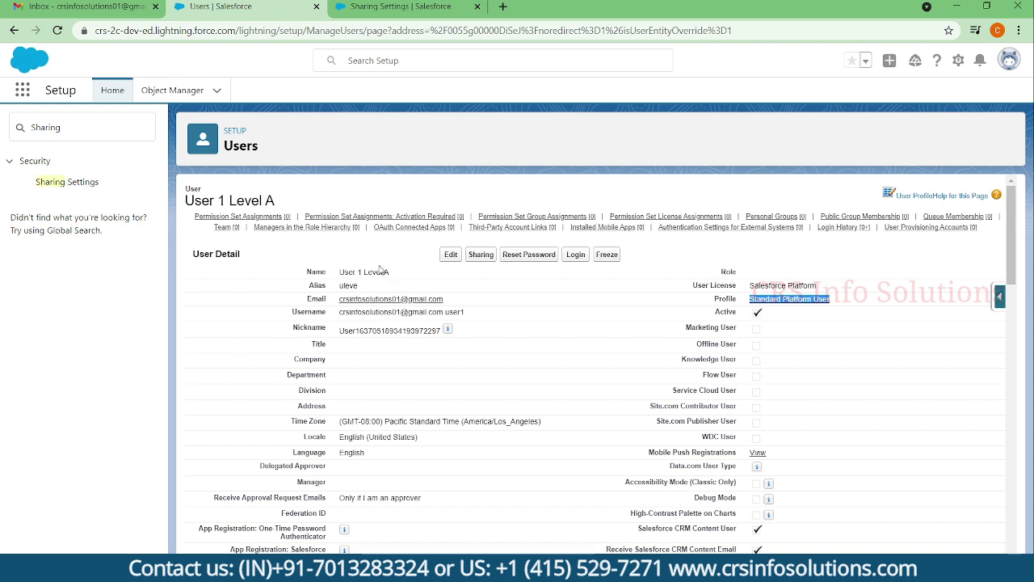
mouse_move(241, 219)
drag(209, 199, 227, 200)
click(422, 202)
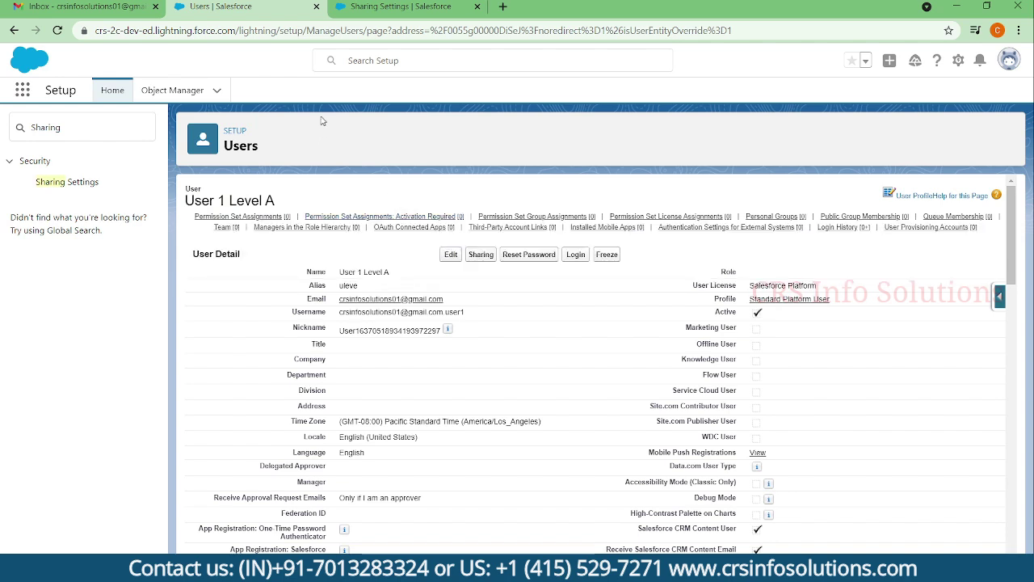
key(ctrl+Tab)
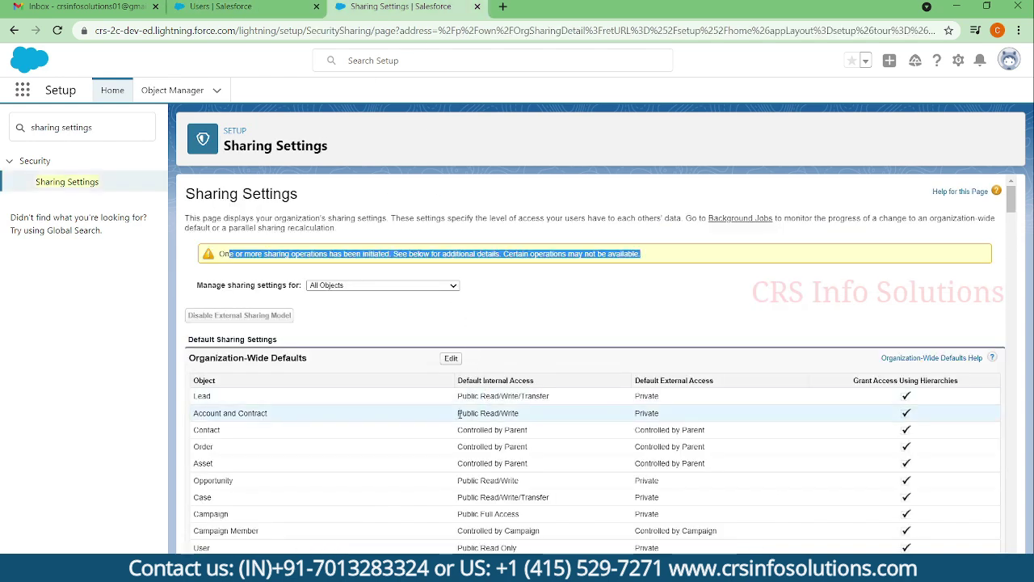
Reload Sharing Settings, verify Account and Contract reads Private, then return to User 1's details.
click(455, 417)
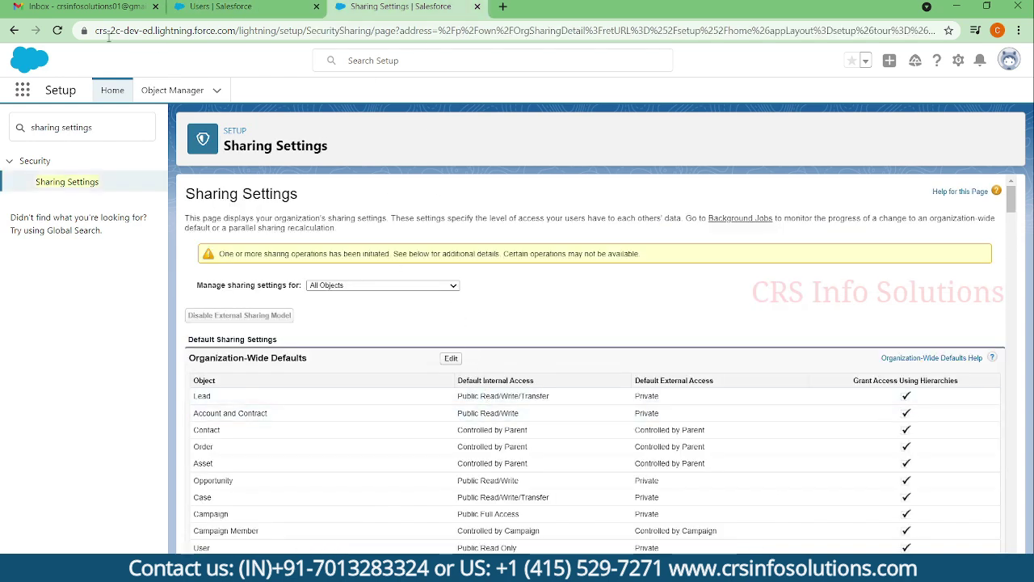
key(F5)
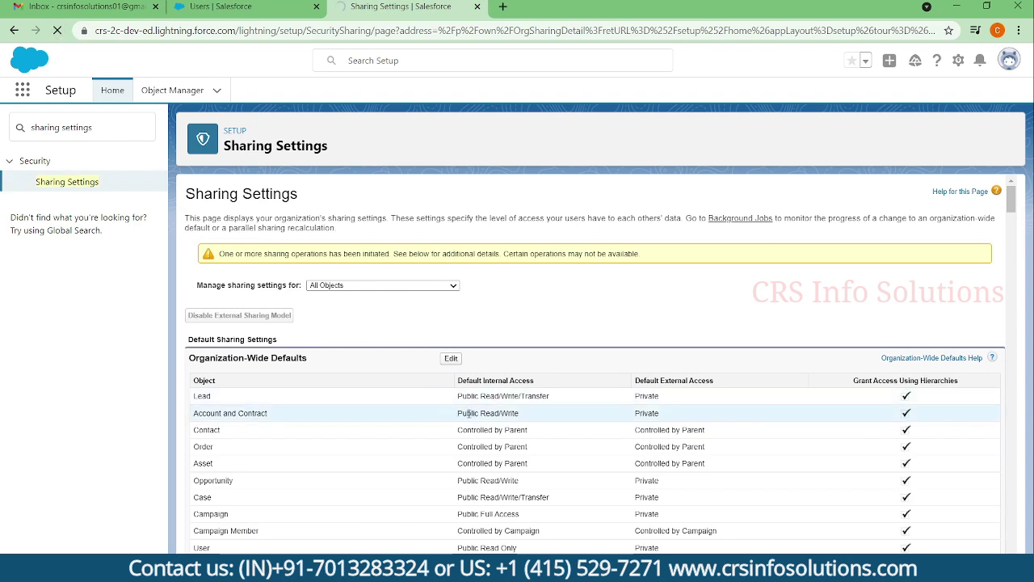
drag(458, 413, 519, 414)
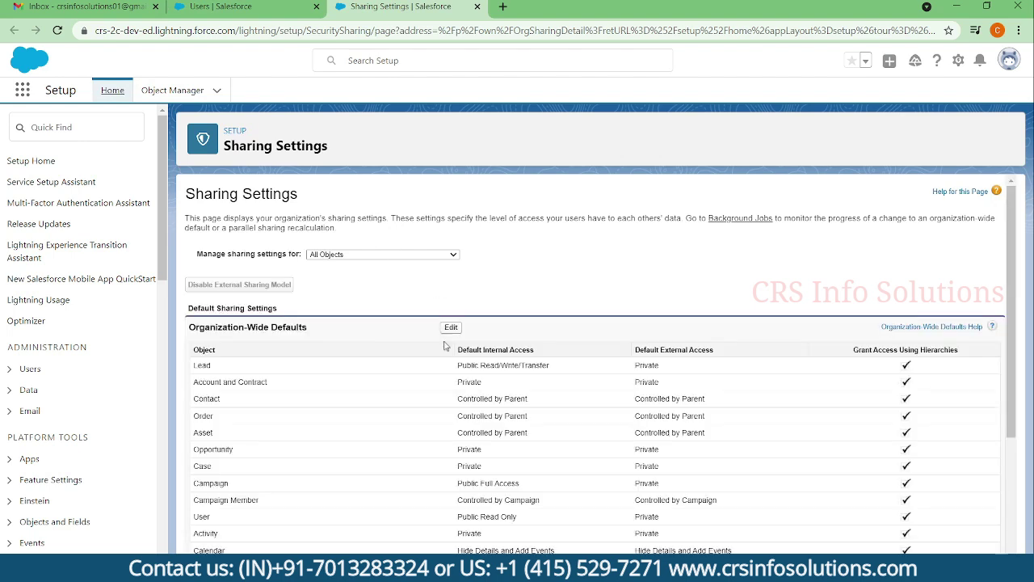
double_click(468, 381)
click(242, 6)
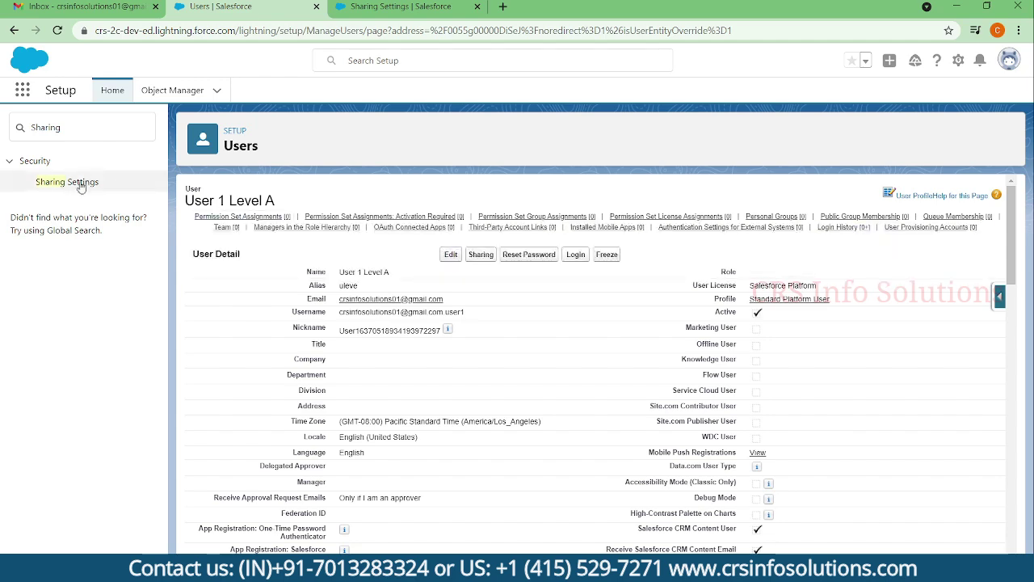
From the All Users list, log in as User 2 Level B and switch to that session.
click(14, 30)
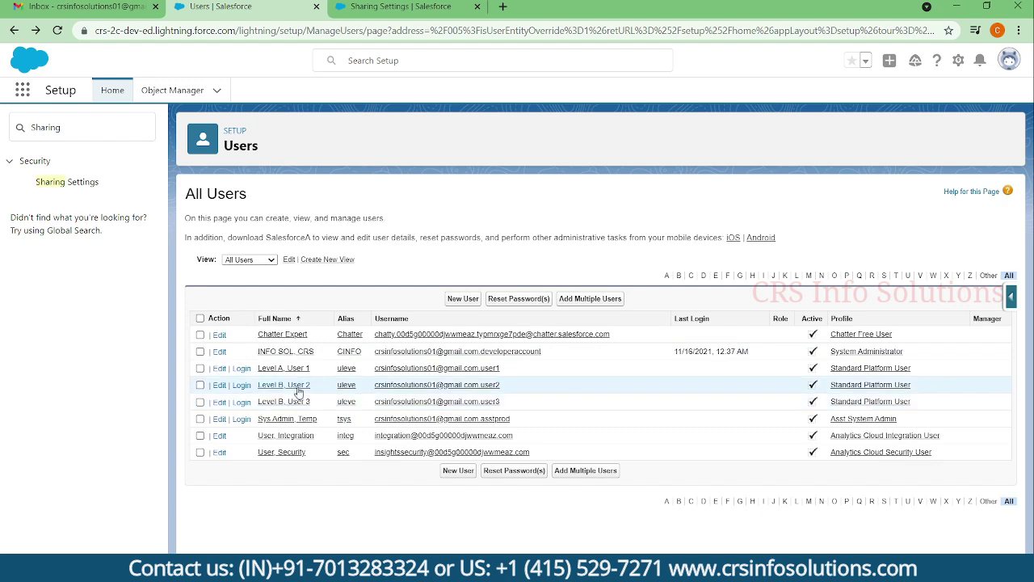
click(242, 386)
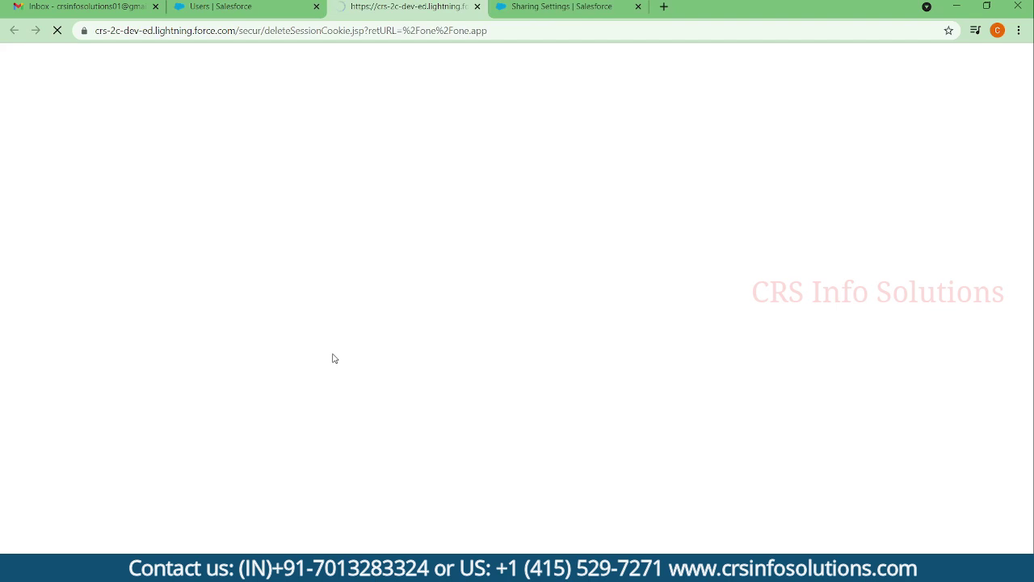
click(234, 6)
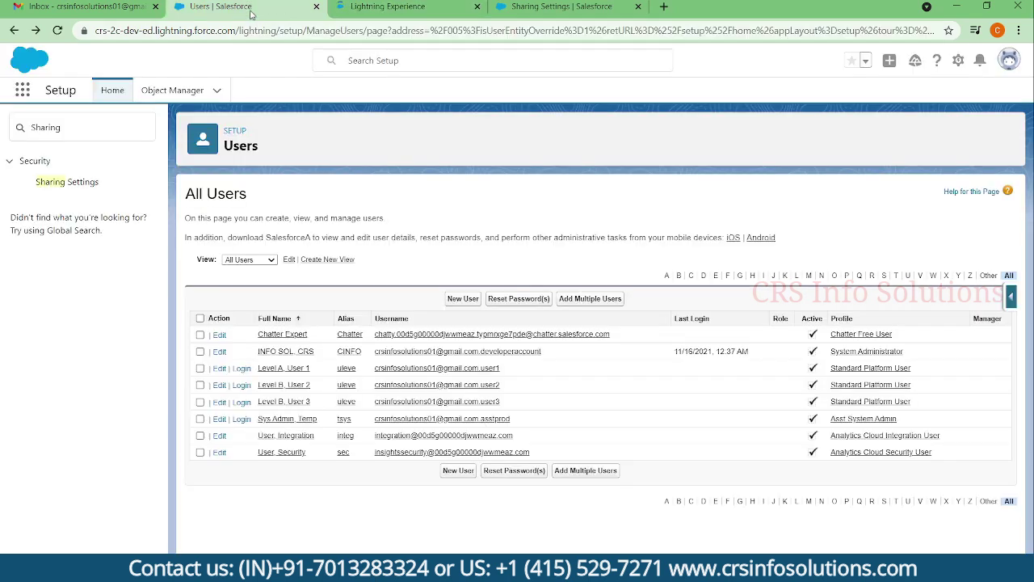
click(380, 10)
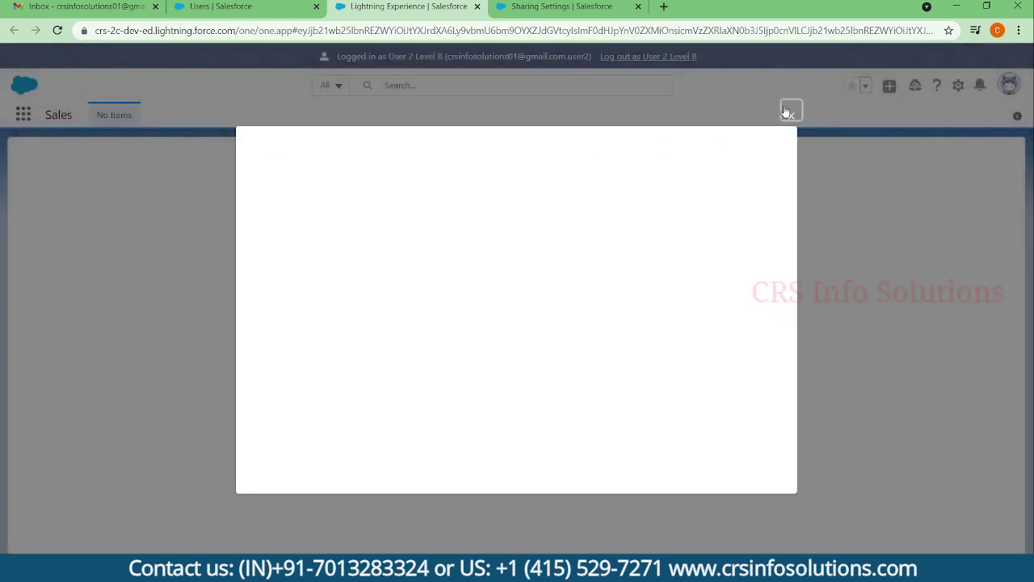
Dismiss the popups, find Accounts by searching 'acc' in the App Launcher, and start a new account.
click(787, 111)
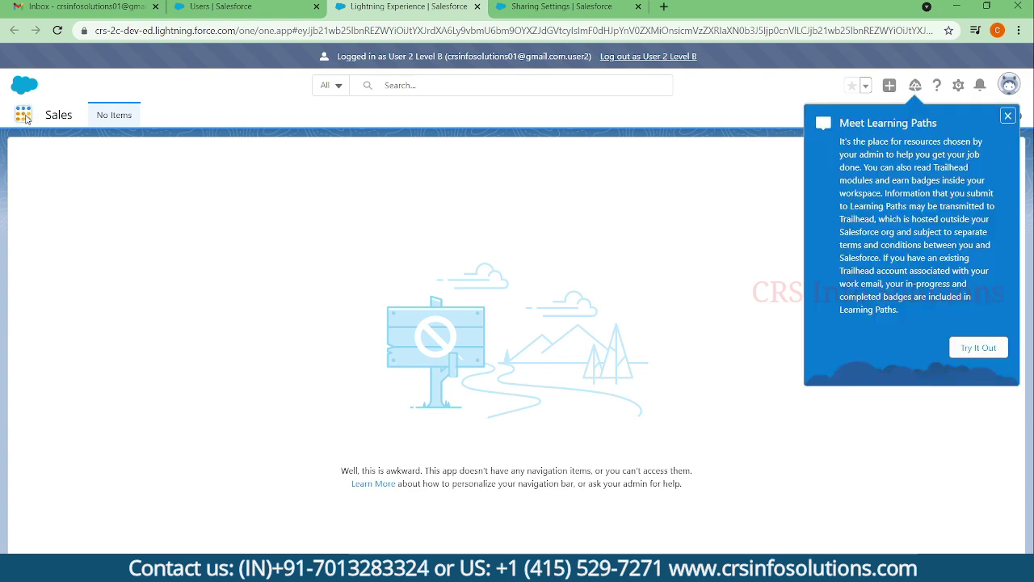
click(24, 114)
click(24, 115)
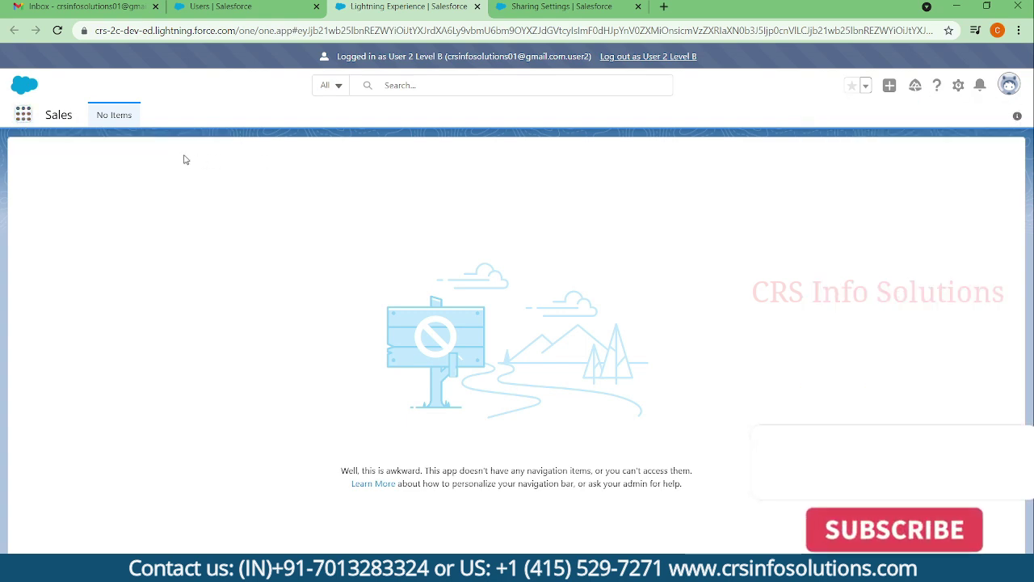
click(23, 115)
text(acc)
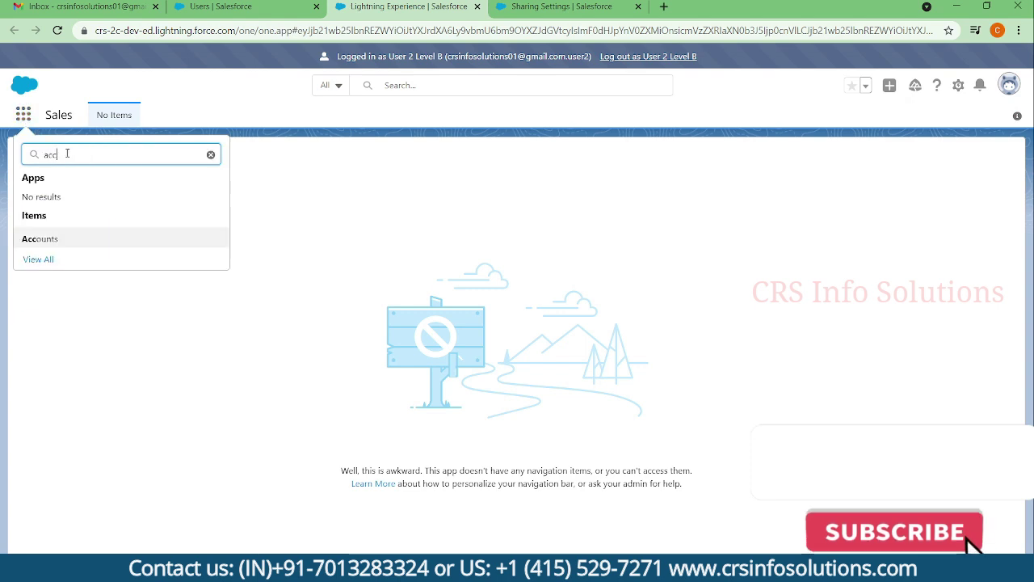
click(41, 237)
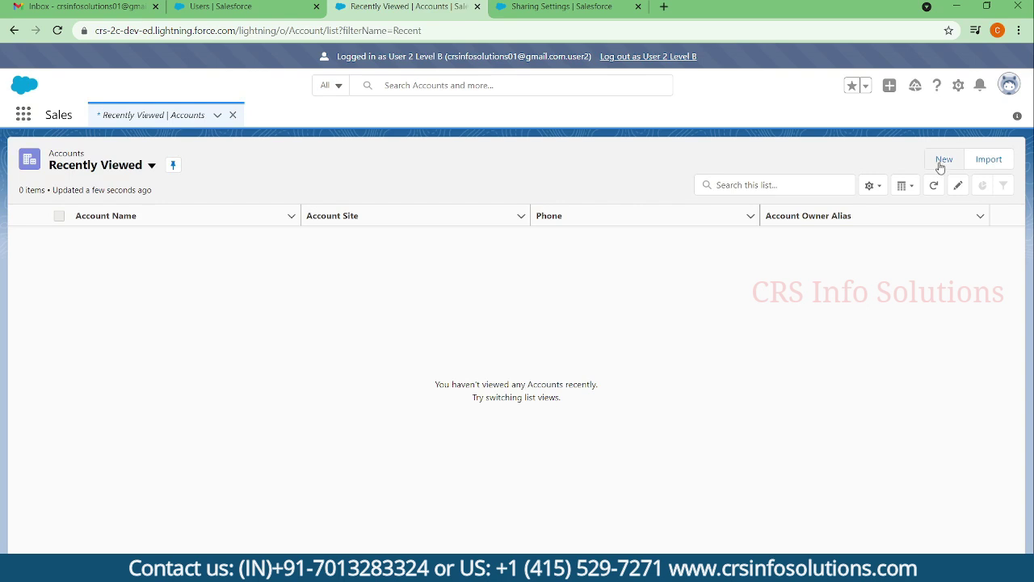
click(942, 160)
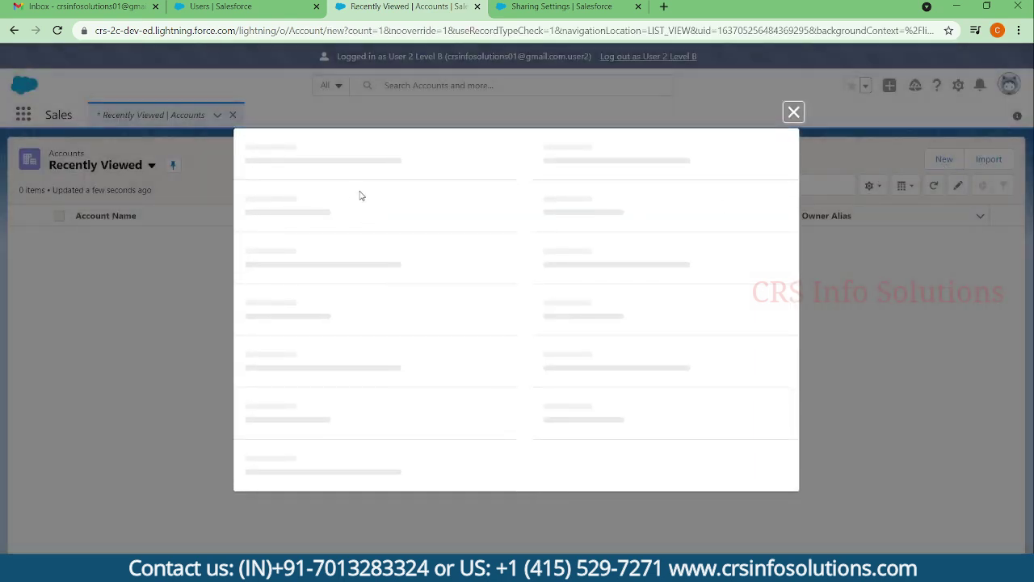
Enter the account name 'Test User 2 Level B Account' and set Rating to Hot.
click(345, 213)
text(Test User 2 Level B Account)
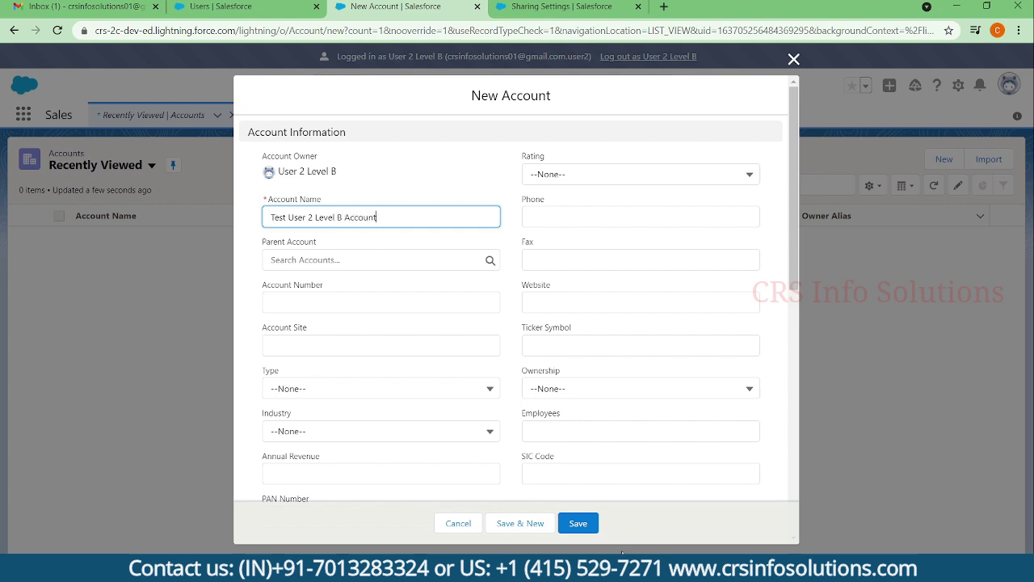
click(572, 522)
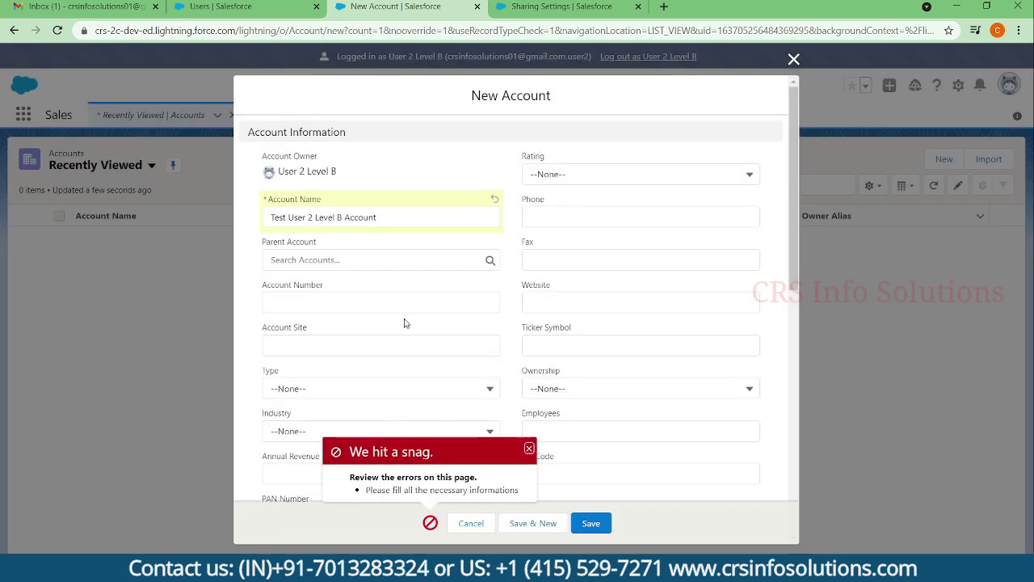
click(555, 174)
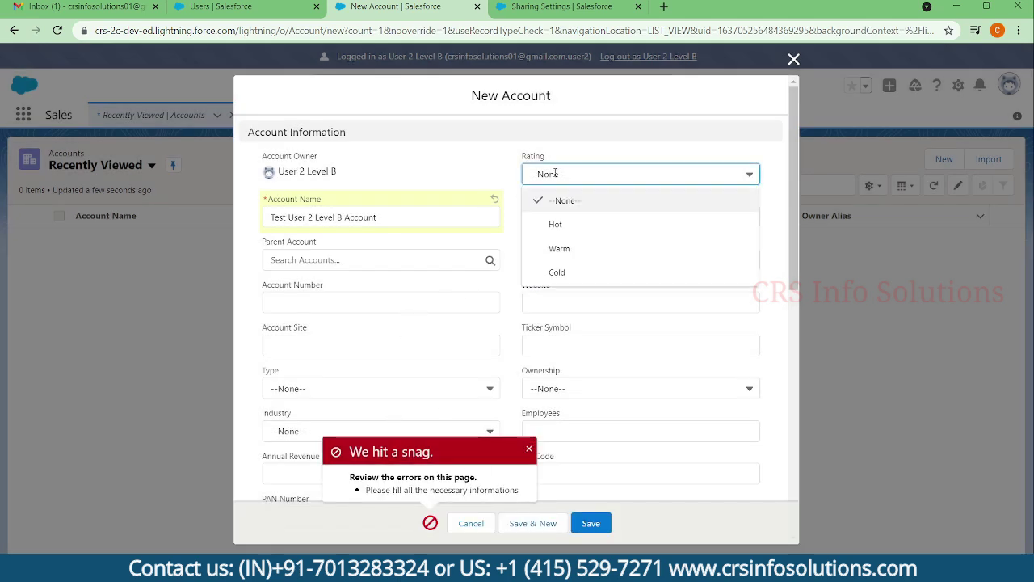
click(555, 224)
Fill in a phone number, Annual Revenue 1000000 and the PAN Number, then save the account.
click(556, 221)
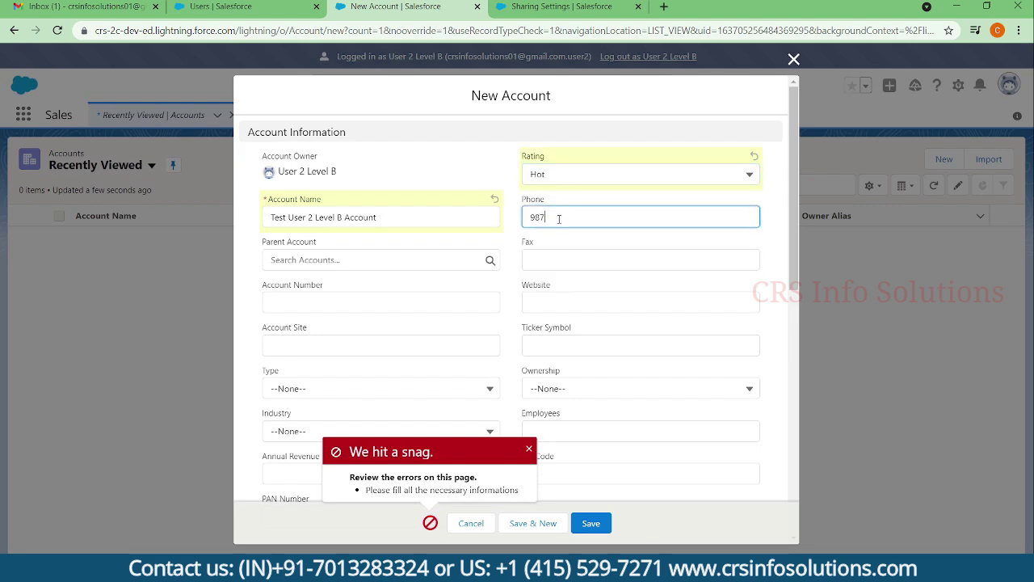
text(987654321)
scroll(428, 264, down, 1)
click(369, 408)
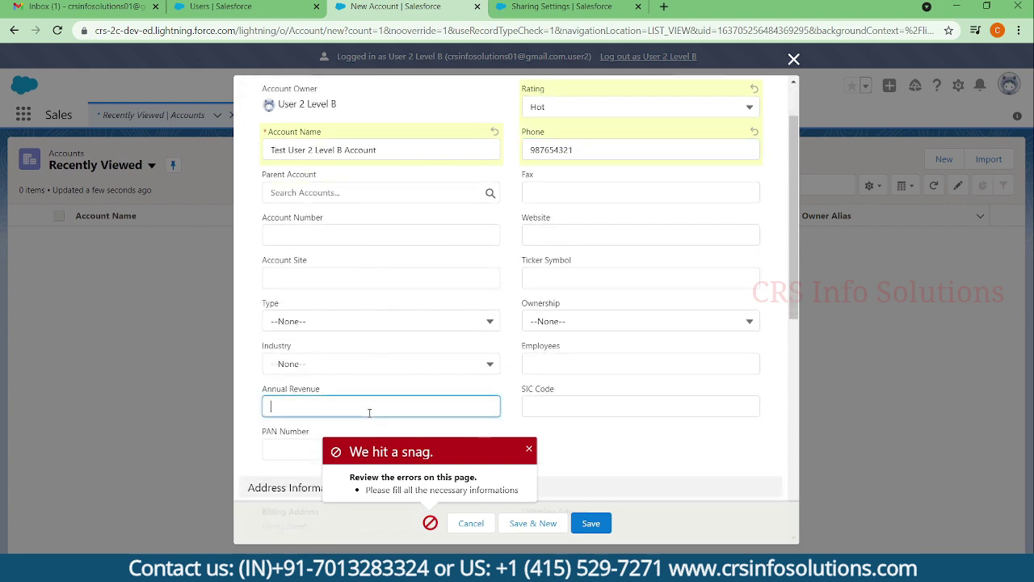
text(12345)
double_click(291, 407)
text(1000000)
click(252, 354)
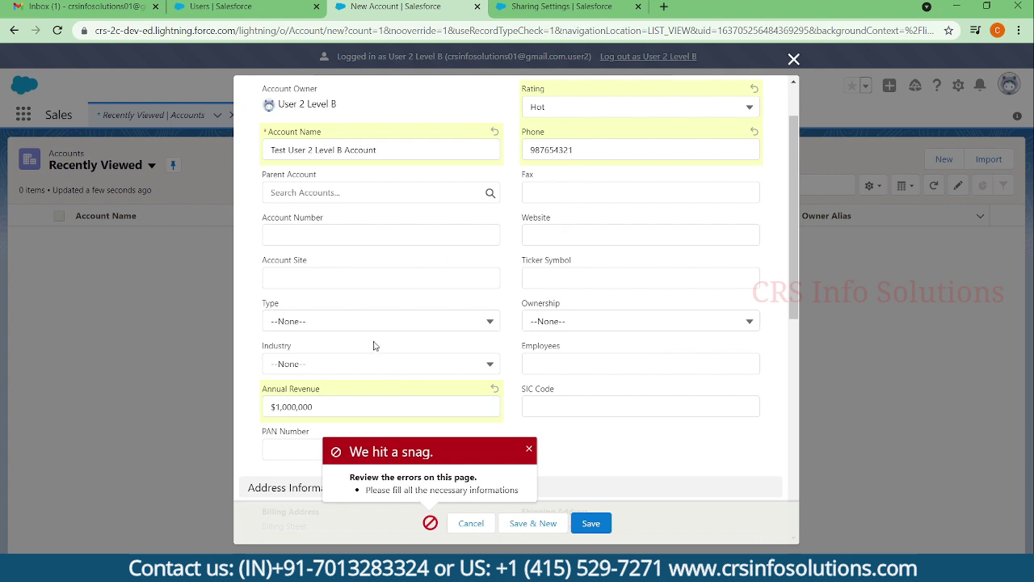
scroll(373, 345, down, 2)
click(318, 311)
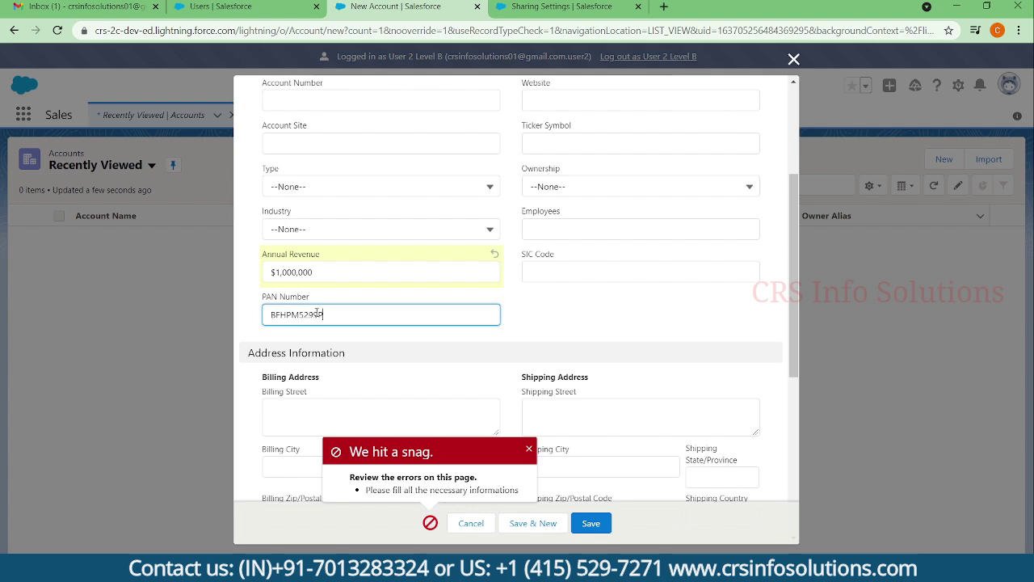
click(590, 523)
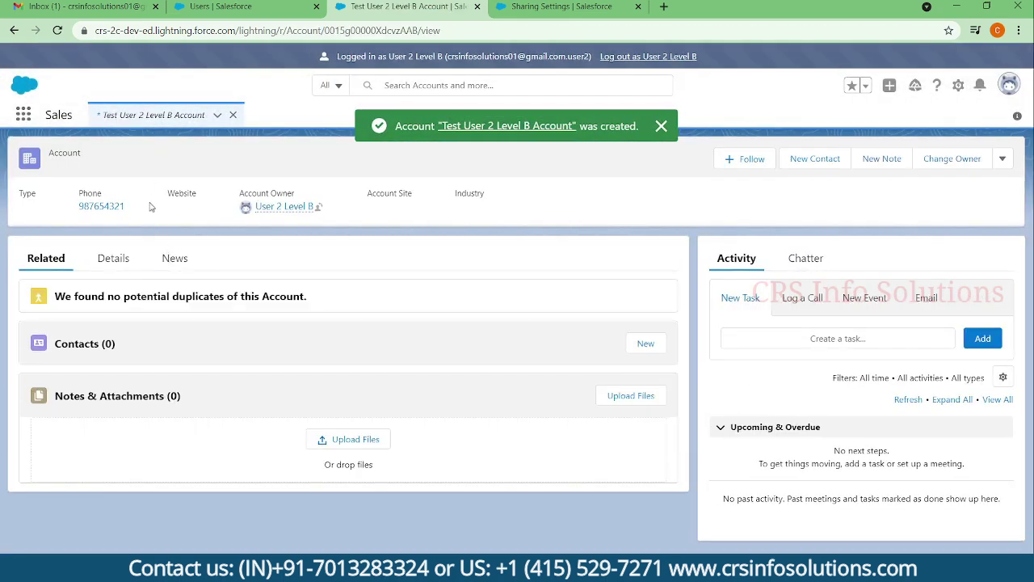
Check the new account's details, log out as User 2 Level B, and sign back in as admin.
click(112, 260)
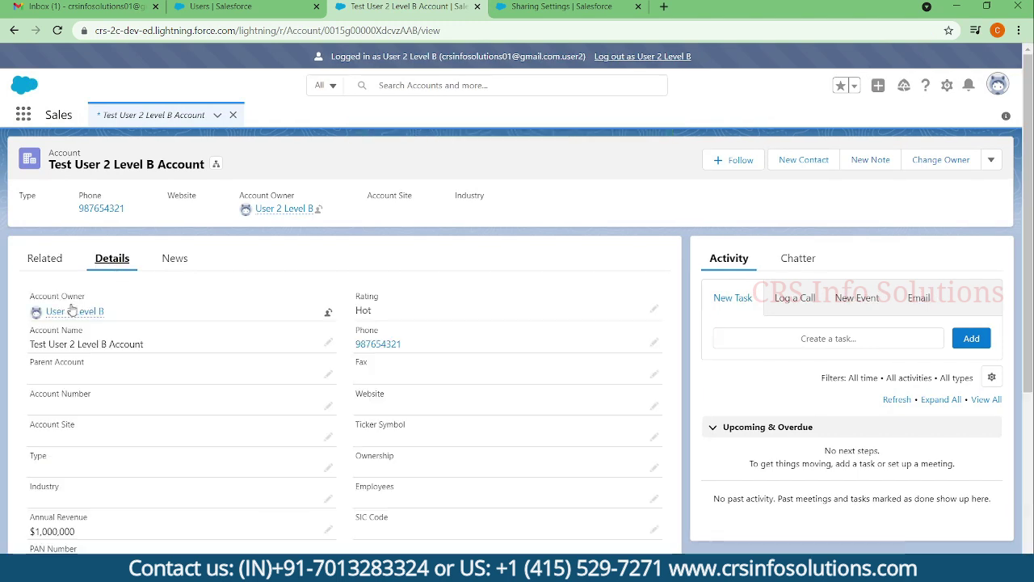
mouse_move(48, 315)
drag(354, 58, 437, 67)
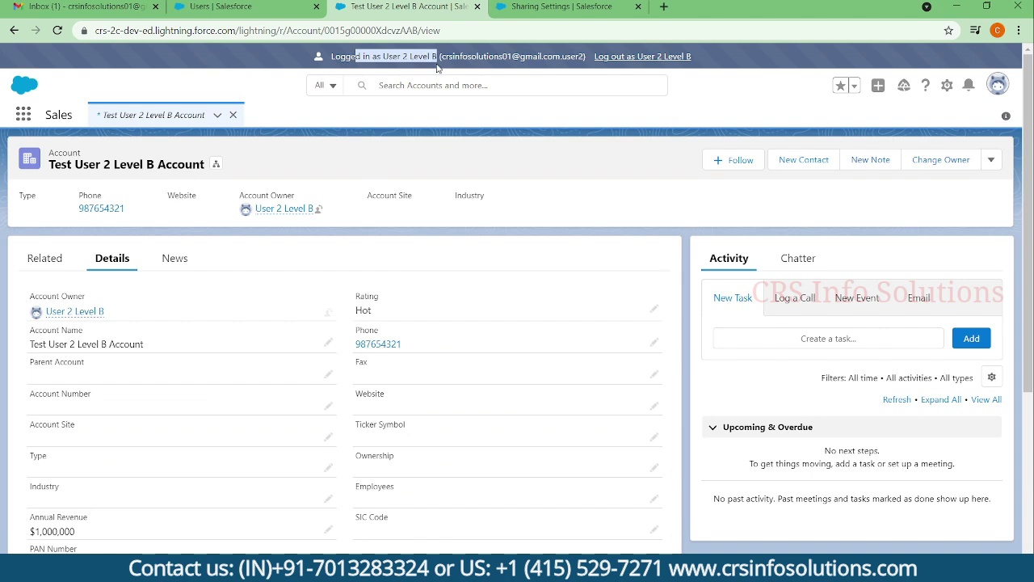
click(998, 87)
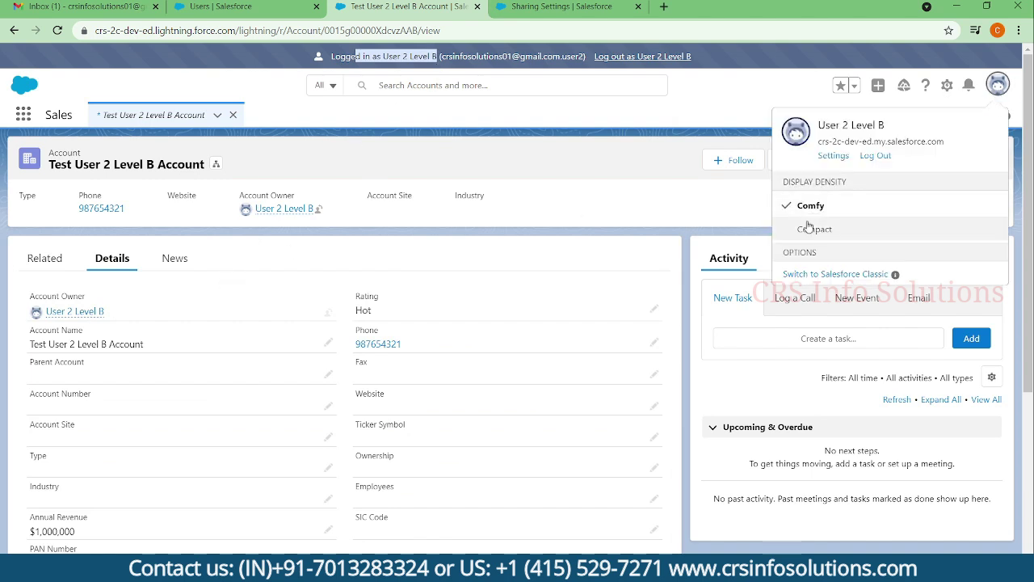
click(650, 57)
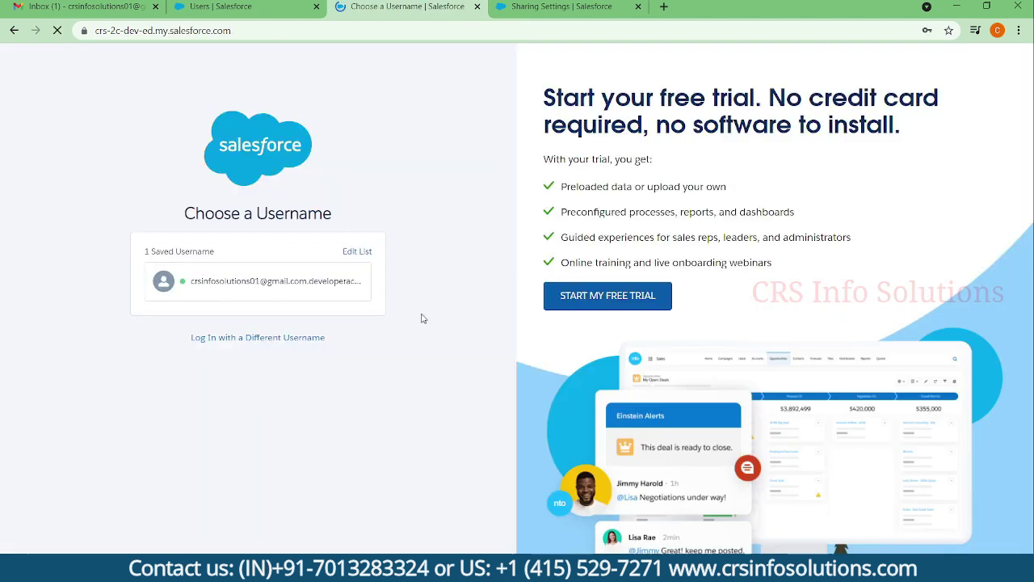
click(301, 287)
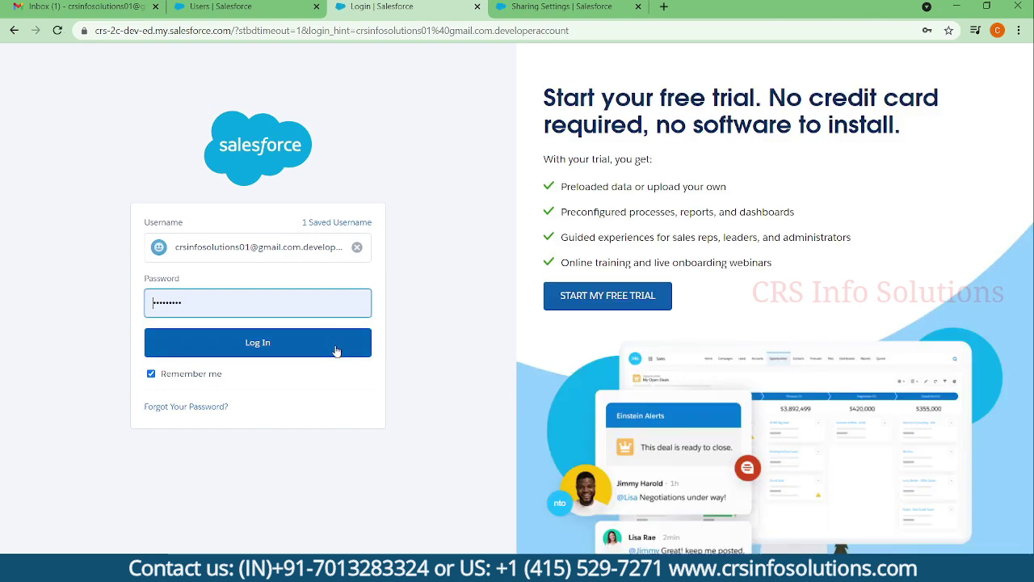
click(323, 349)
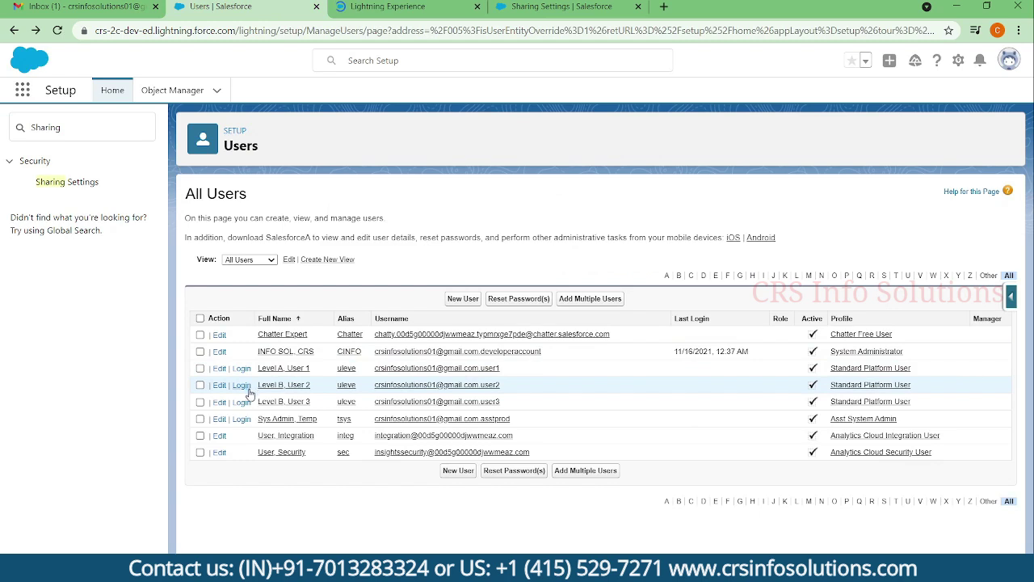
Open a User 1 Level A session in a new tab and reach Accounts by searching 'AC'.
middle_click(242, 369)
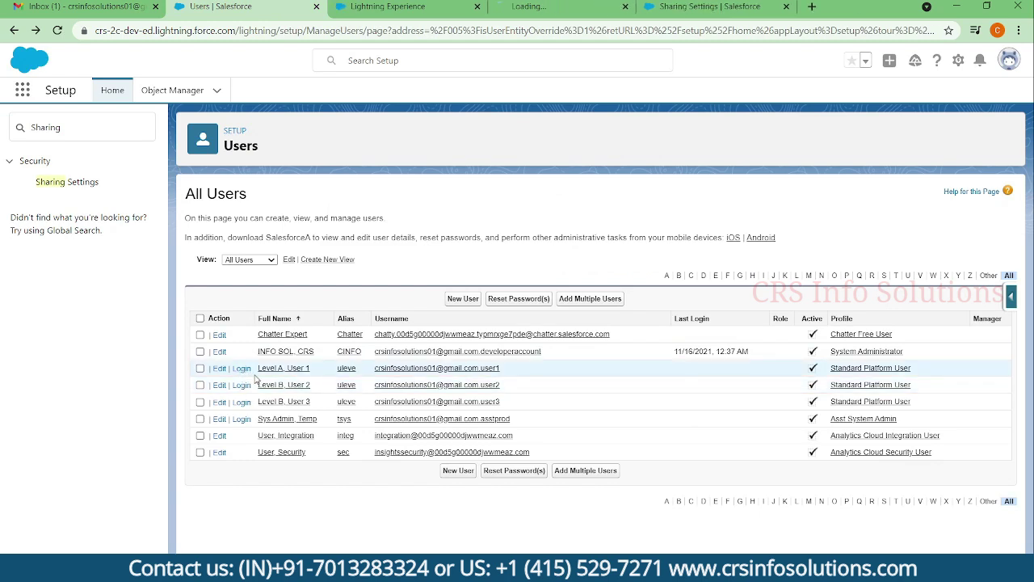
click(563, 11)
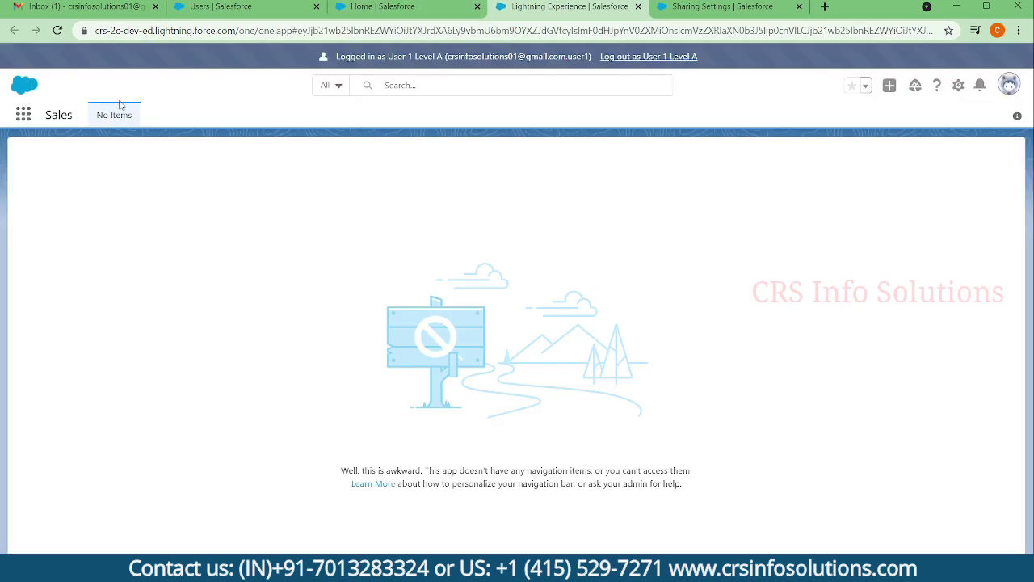
click(16, 118)
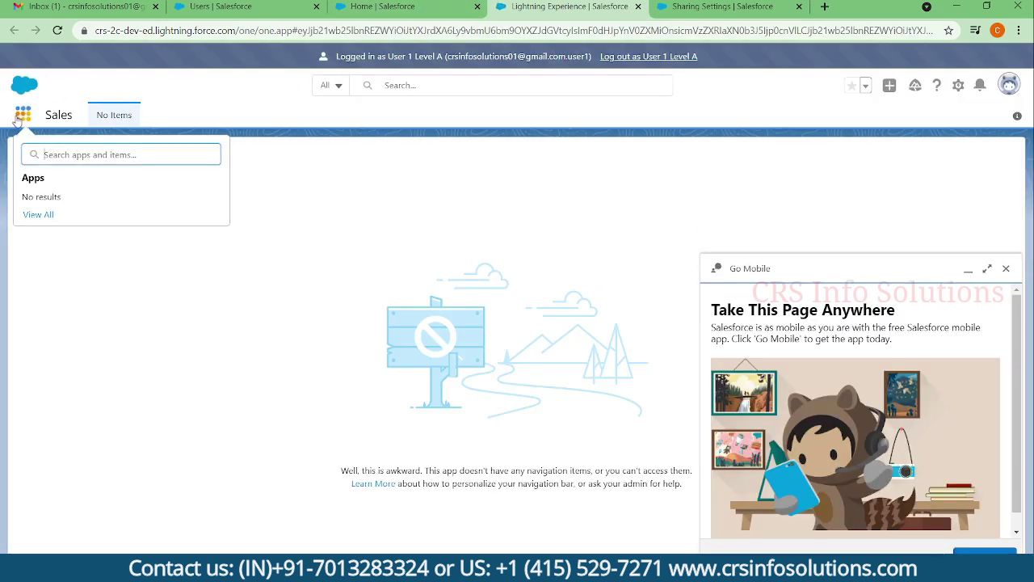
text(AC)
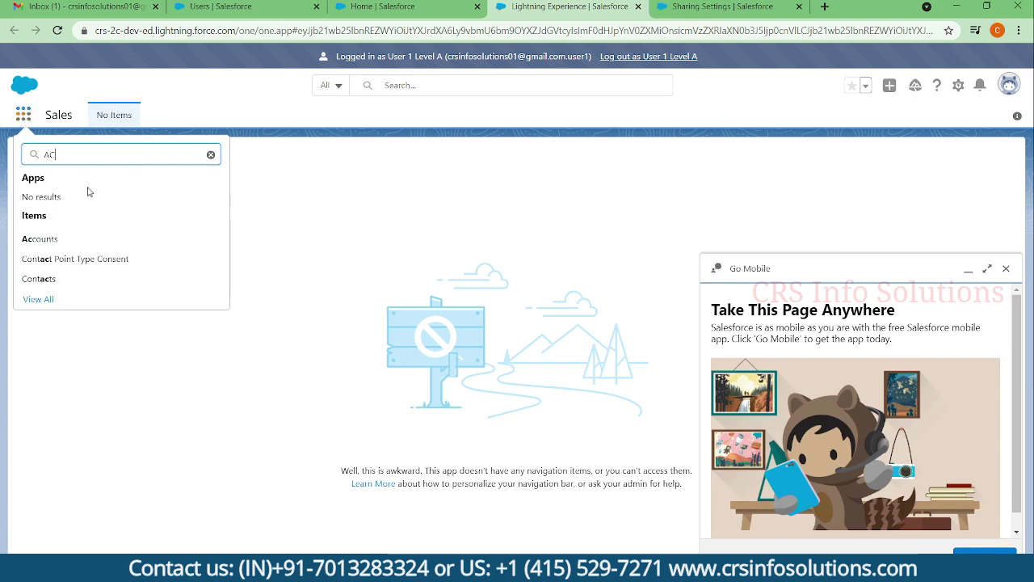
click(37, 239)
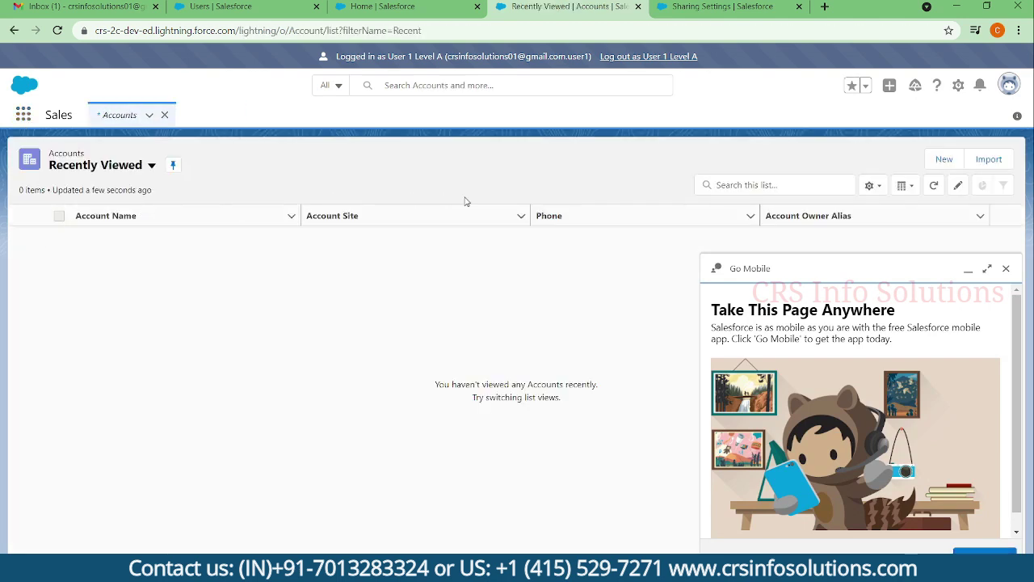
Switch to the All Accounts view, confirm 0 items, then go to Setup Home and close its popup.
click(151, 166)
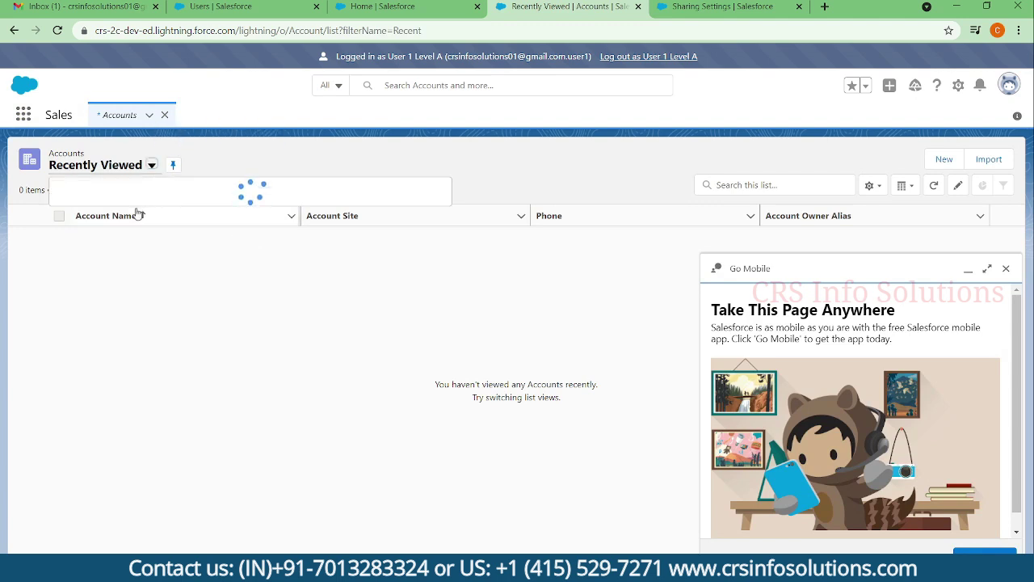
click(119, 210)
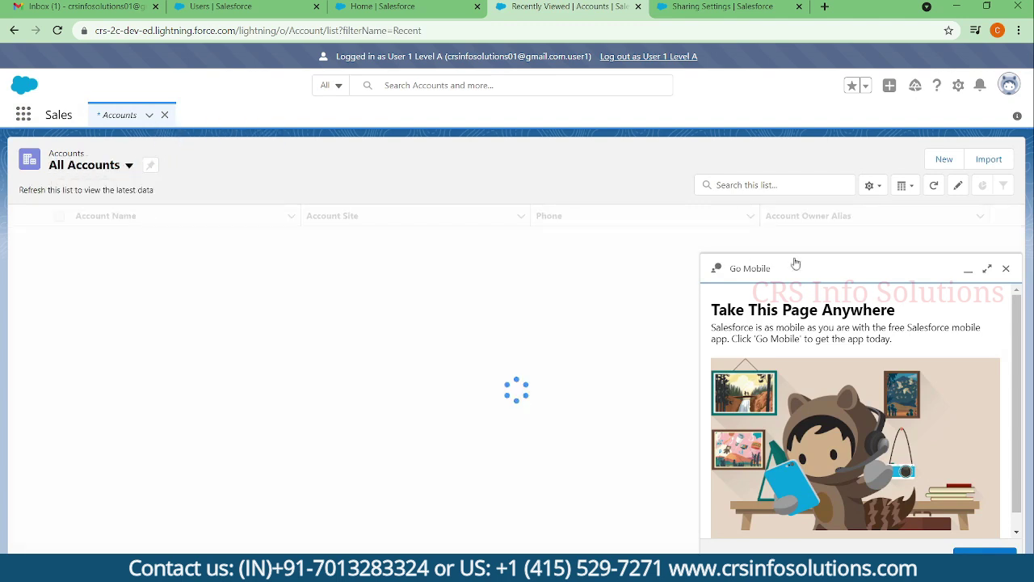
click(1006, 269)
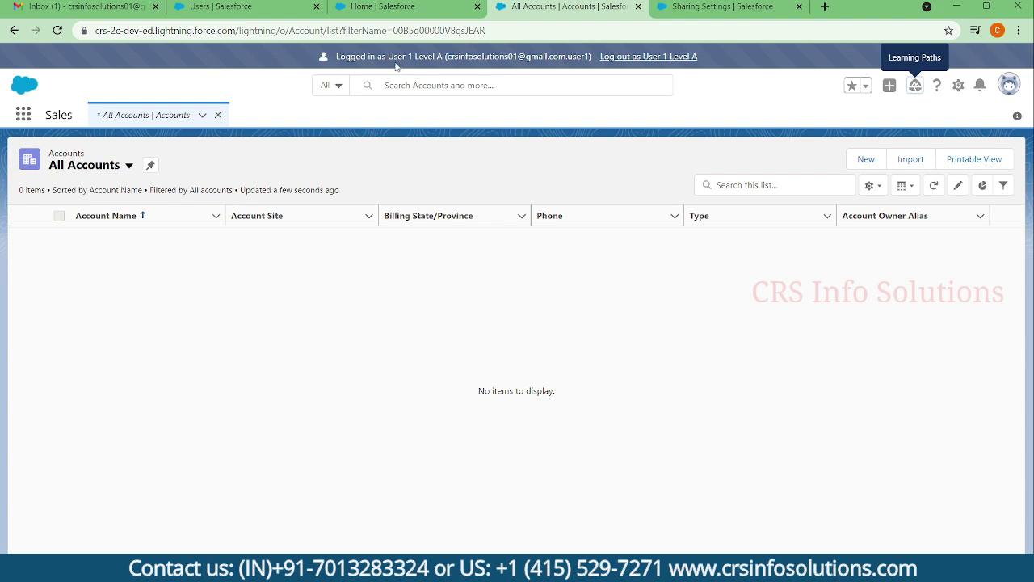
drag(392, 56, 435, 57)
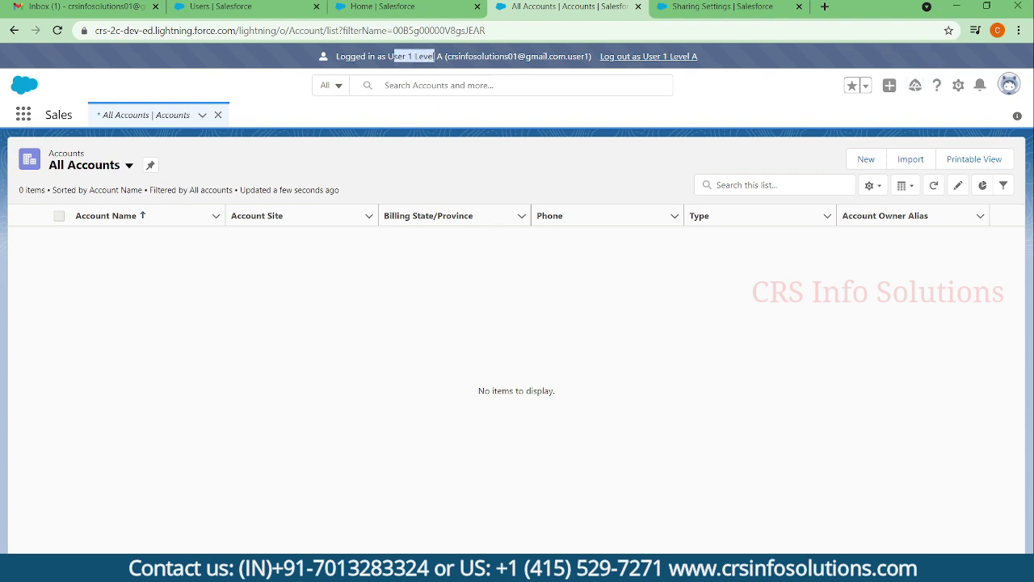
click(418, 9)
click(791, 113)
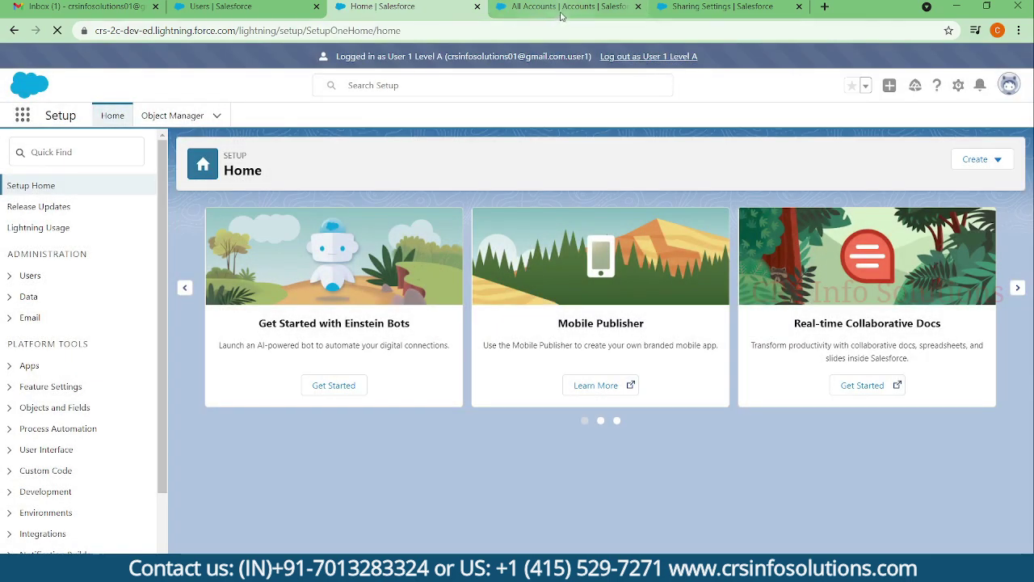
Log out as User 1 Level A from the accounts tab and sign back in as administrator.
click(561, 10)
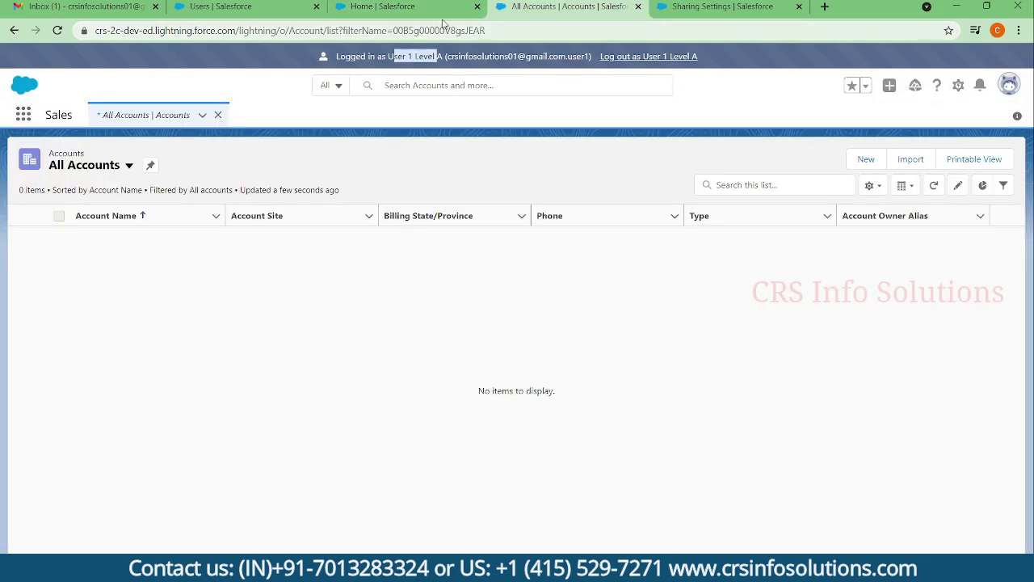
click(420, 12)
click(557, 10)
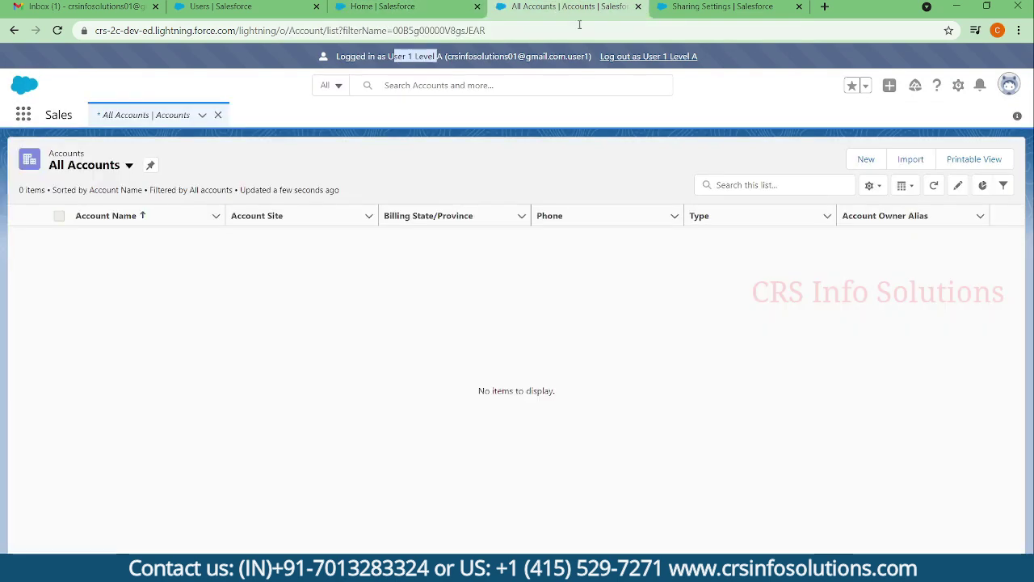
click(634, 56)
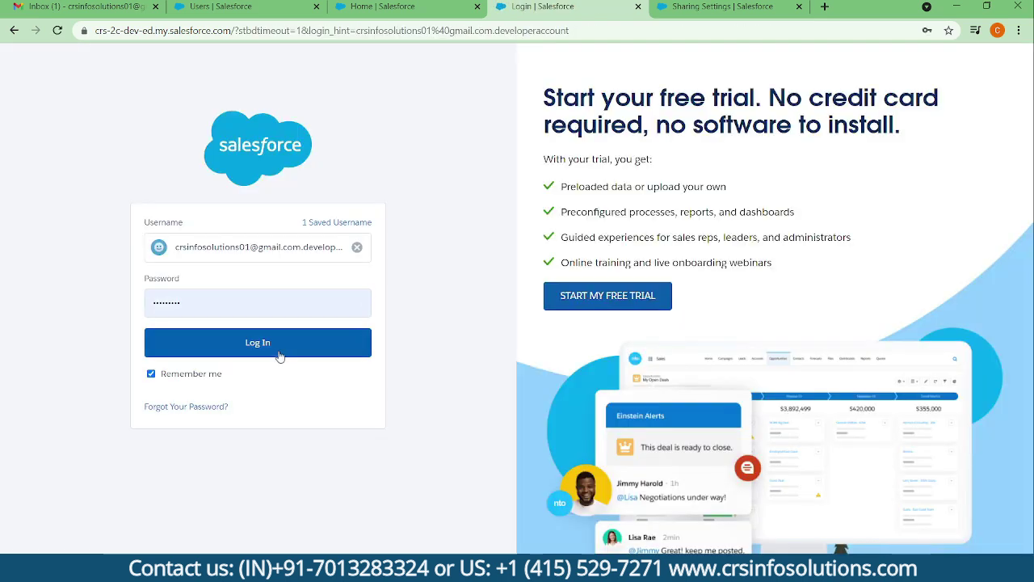
click(279, 356)
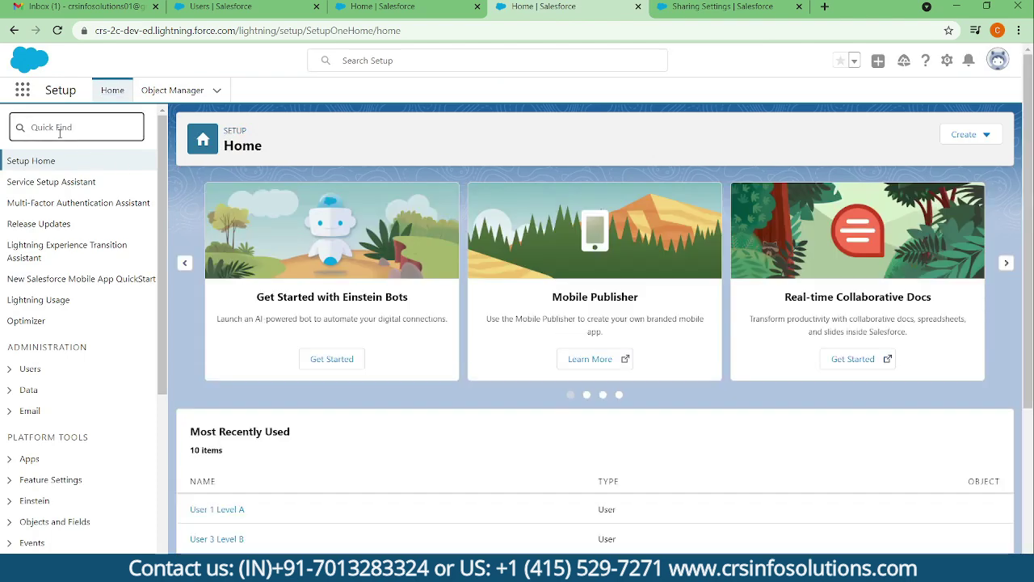
Open the Roles setup page and expand CEO to reveal CFO, COO and the SVP roles.
text(ROLES)
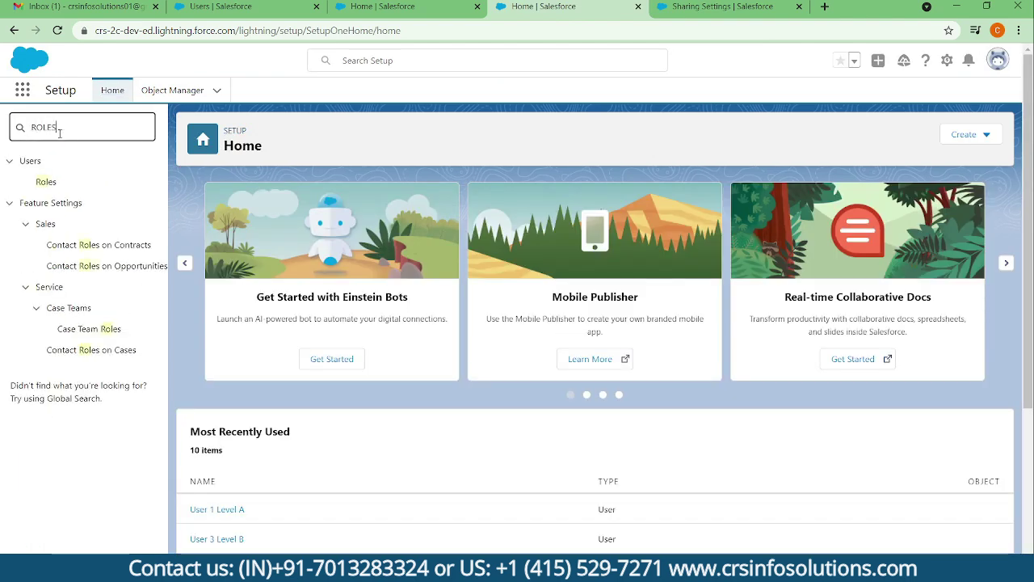
click(46, 183)
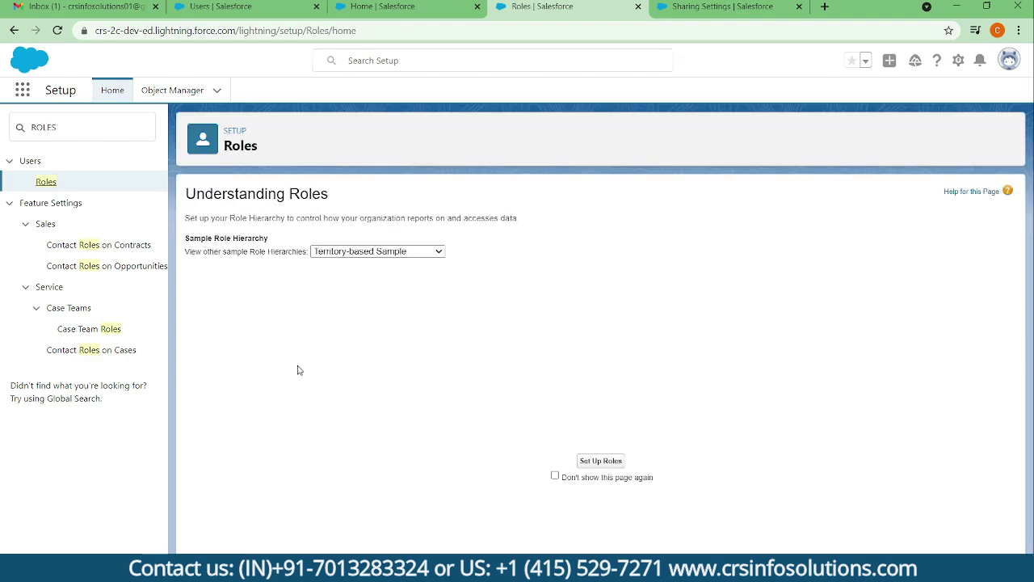
click(600, 462)
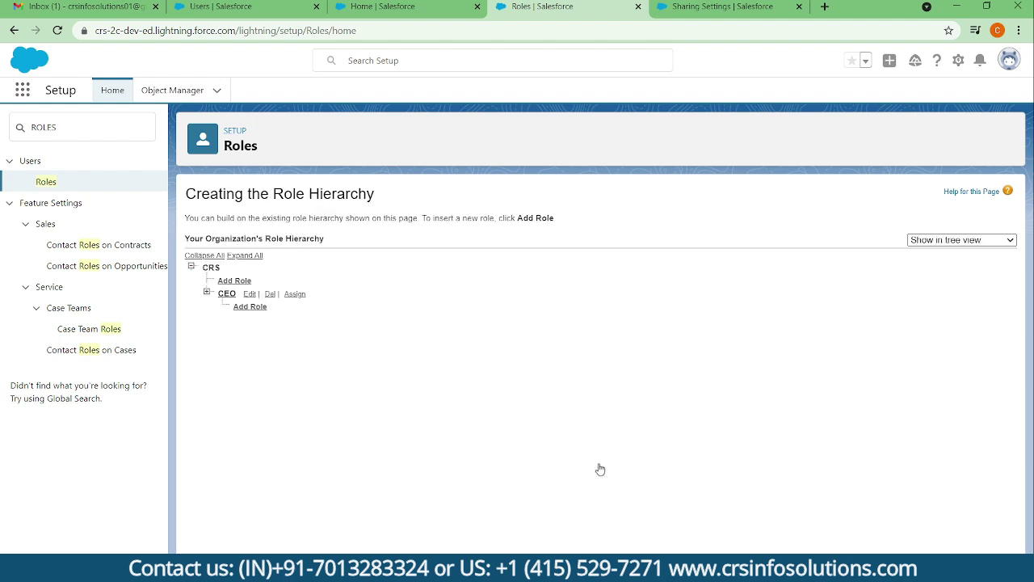
click(207, 293)
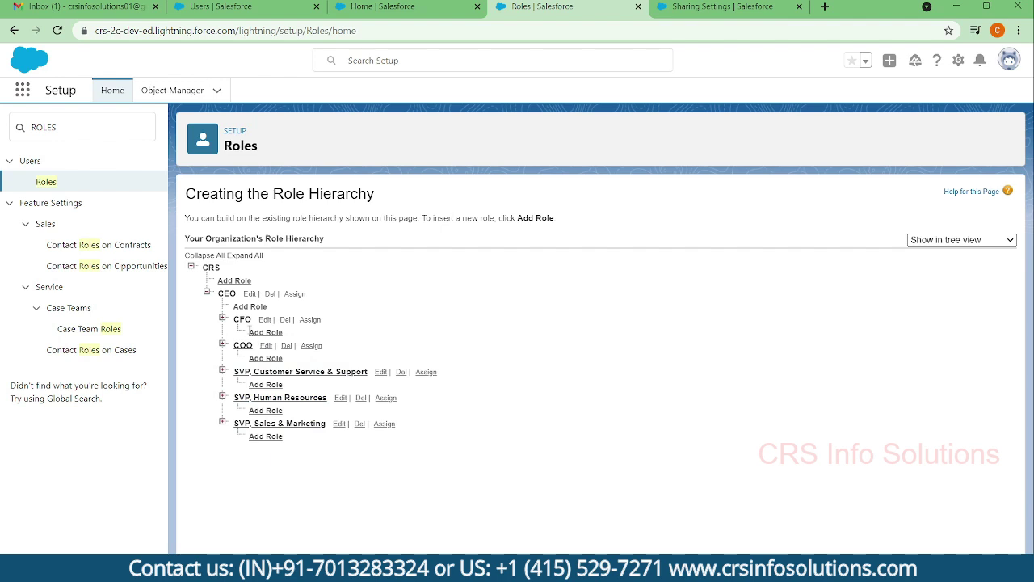
drag(203, 267, 222, 266)
Assign User 2 Level B to the CFO role and save.
click(310, 320)
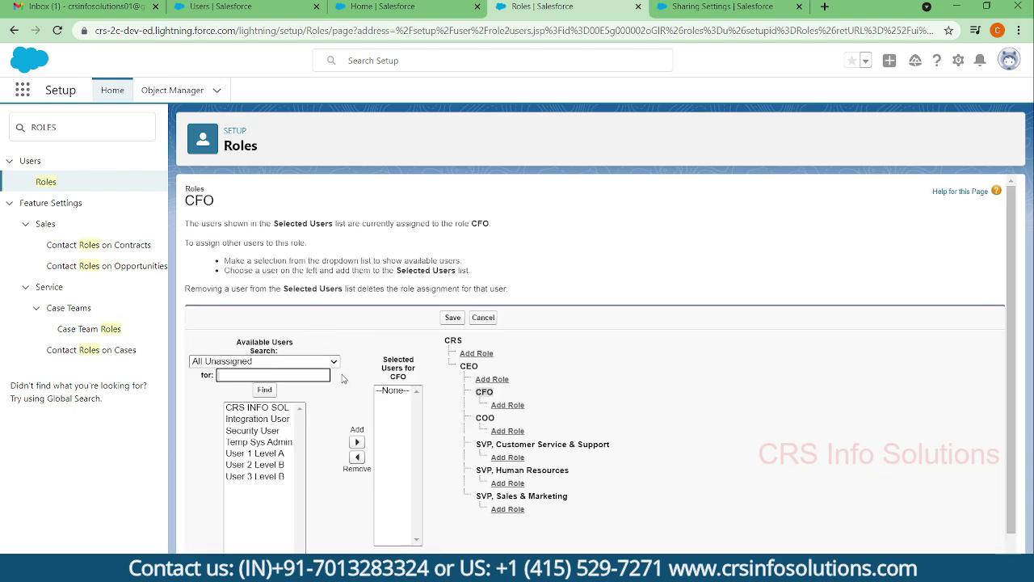
scroll(343, 379, down, 1)
click(267, 439)
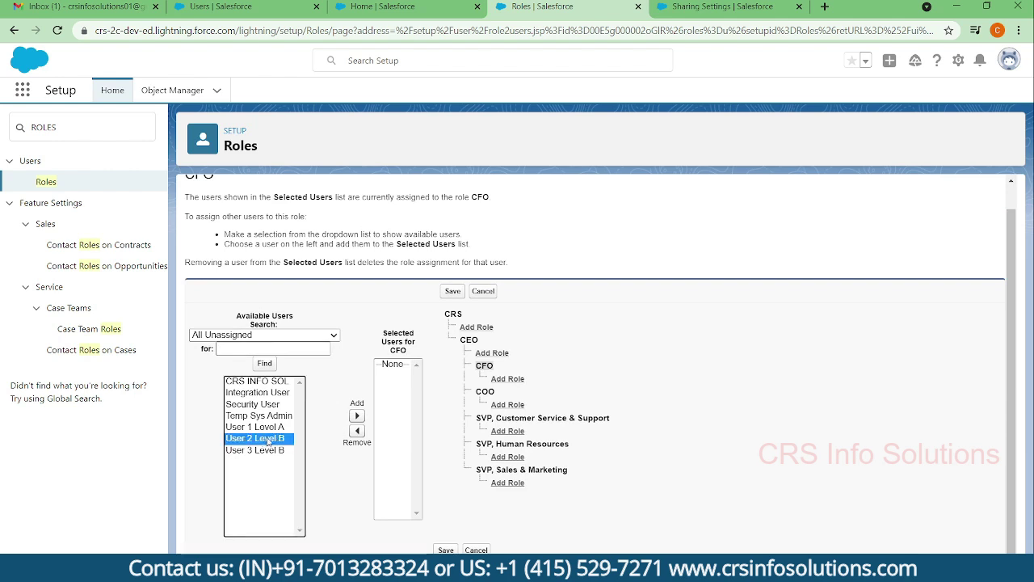
click(356, 415)
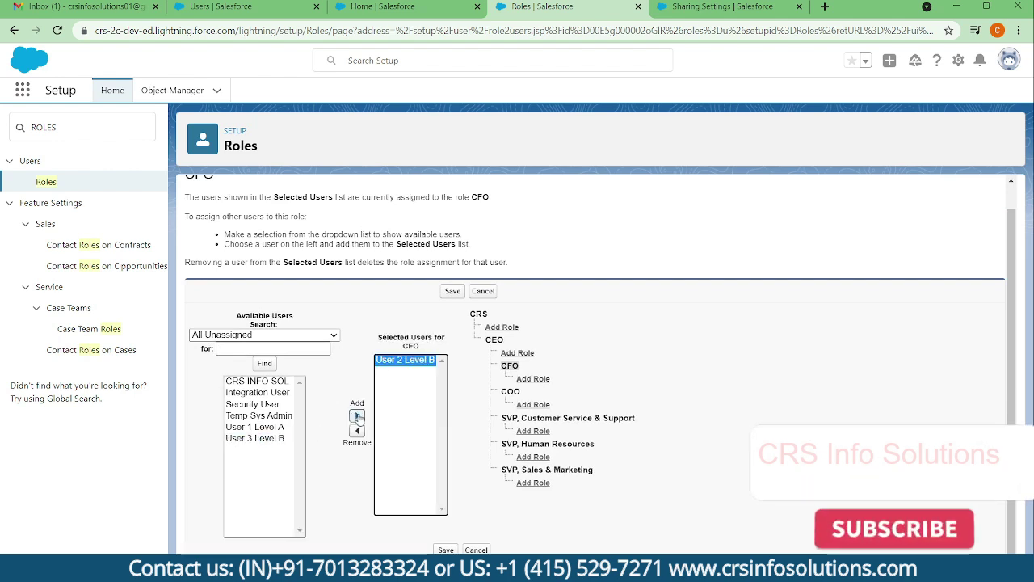
click(445, 549)
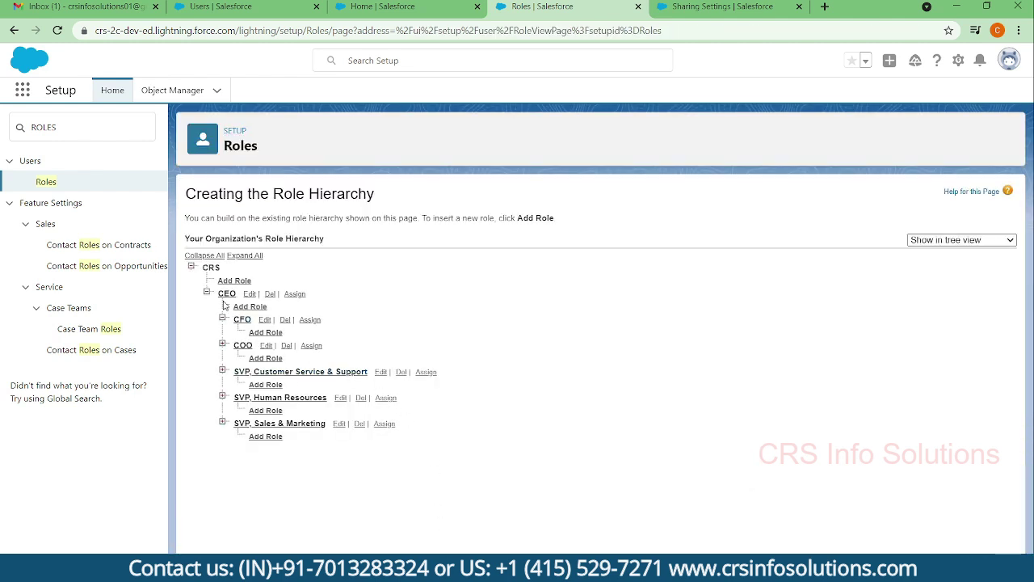
Assign User 1 Level A to the CEO role, save, and return to All Users.
click(294, 296)
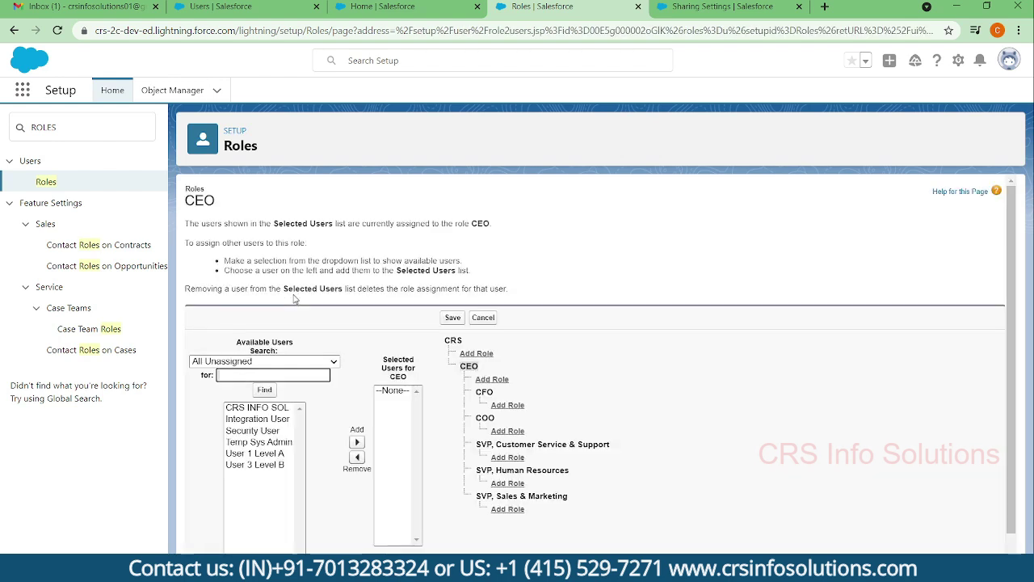
click(257, 454)
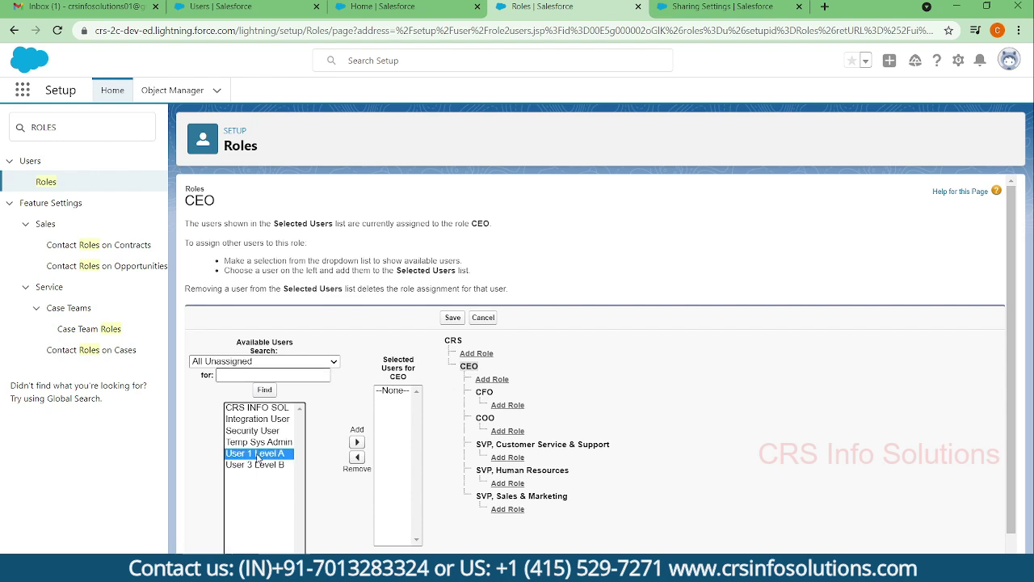
click(356, 442)
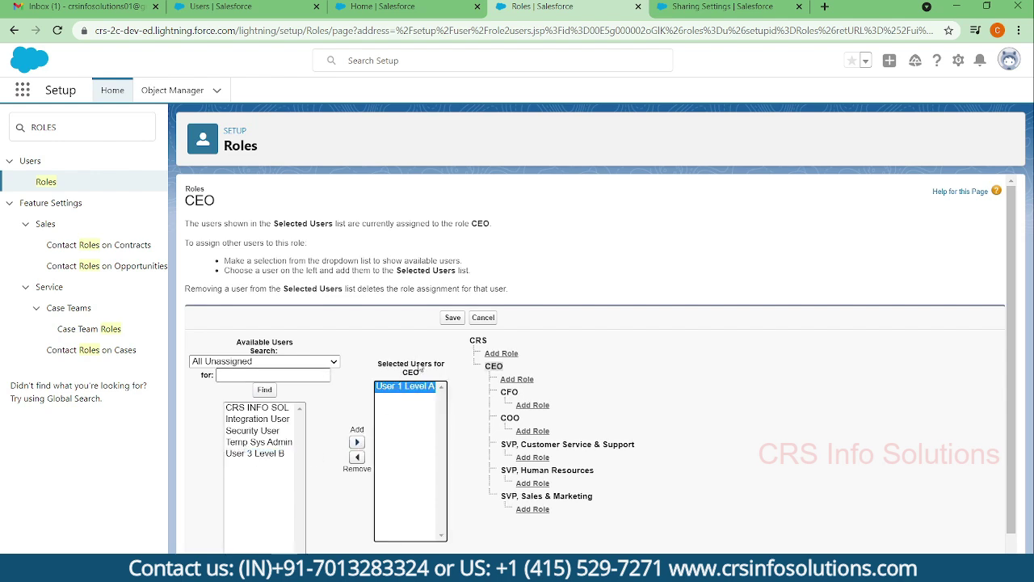
click(449, 318)
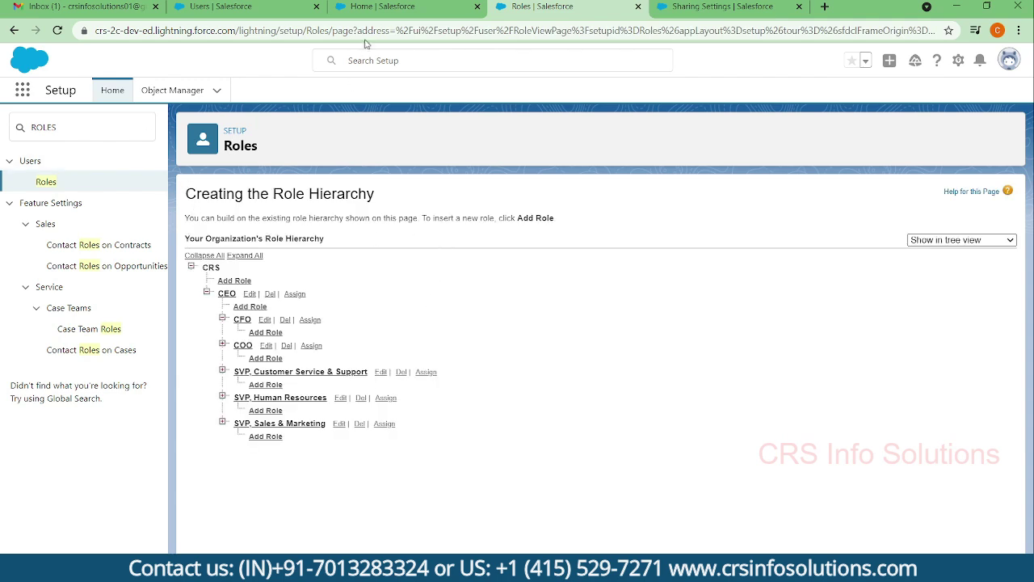
click(267, 6)
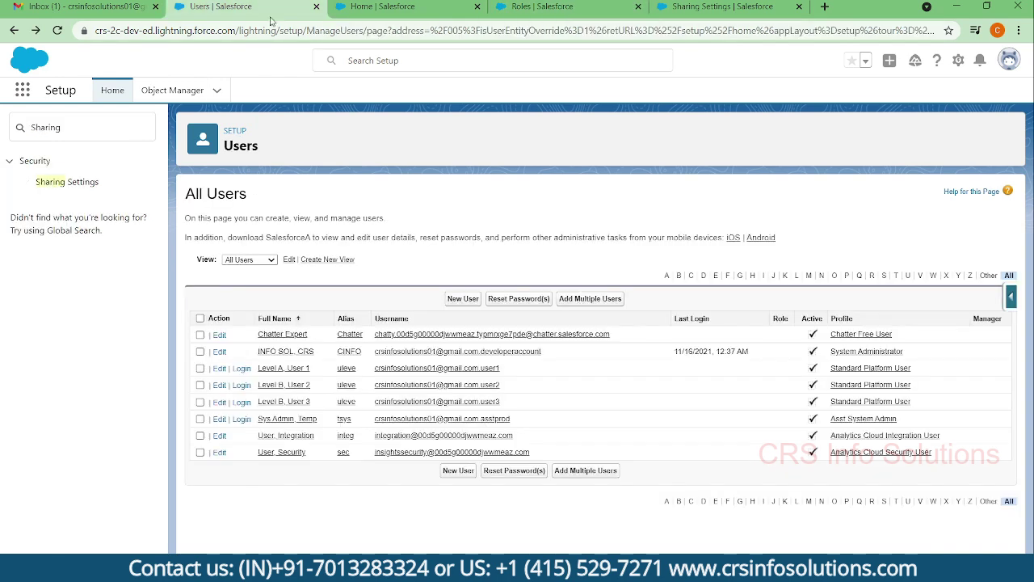
Log in as User 1 Level A and open Accounts from the App Launcher.
ctrl+click(271, 385)
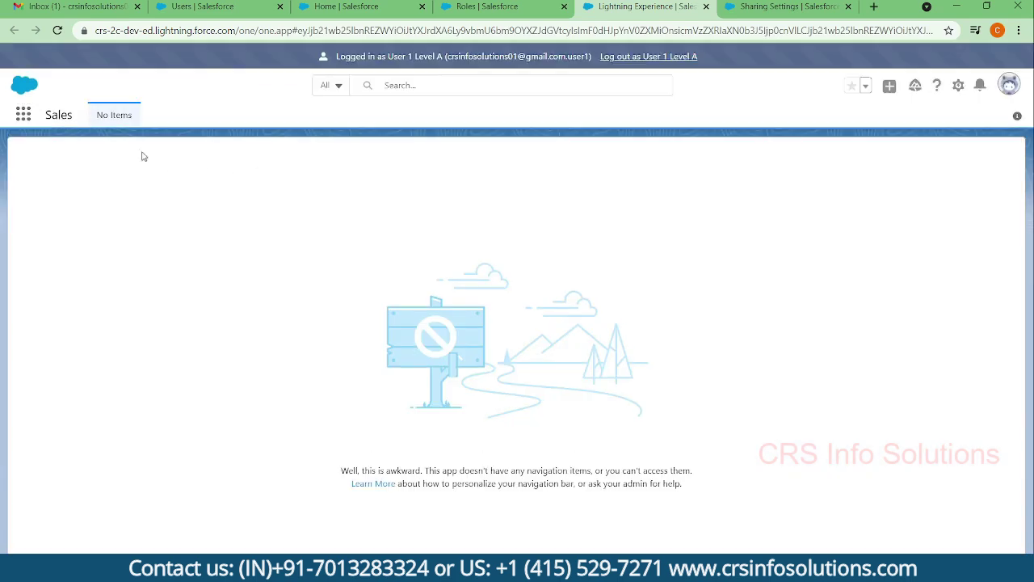
click(24, 115)
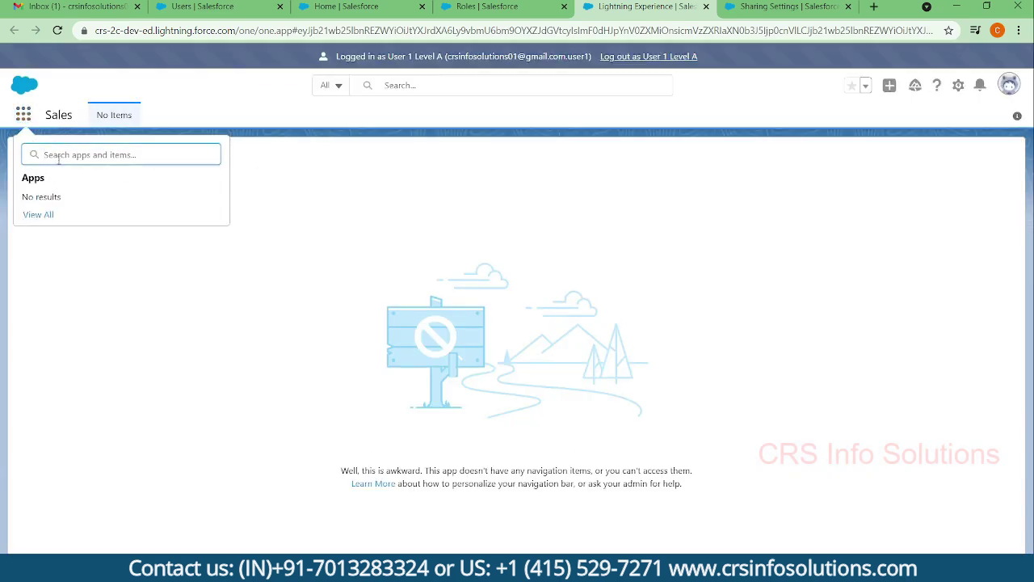
text(acc)
click(44, 238)
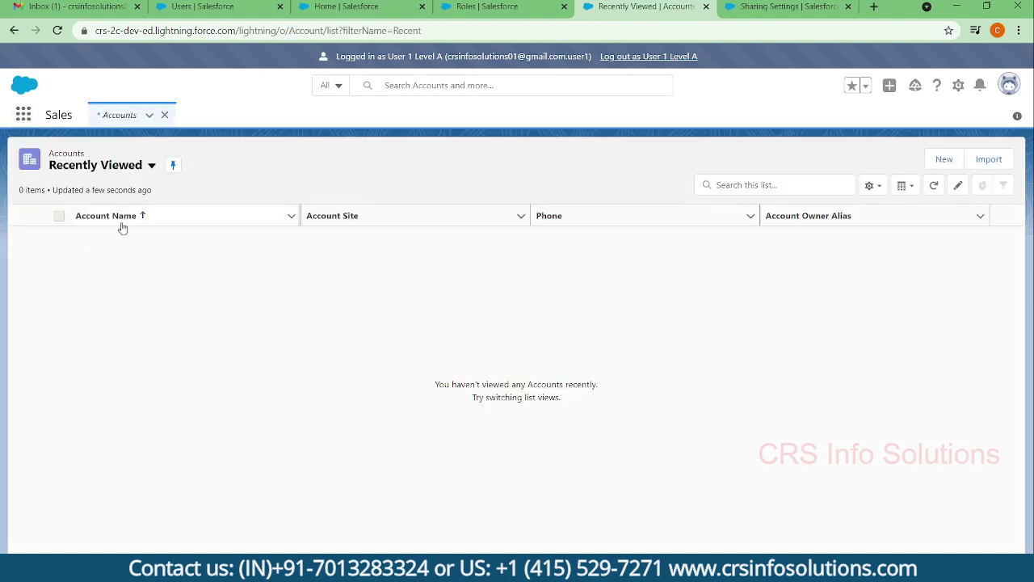
Switch to the All Accounts view, which shows Test User 2 Level B Account.
click(150, 166)
click(111, 213)
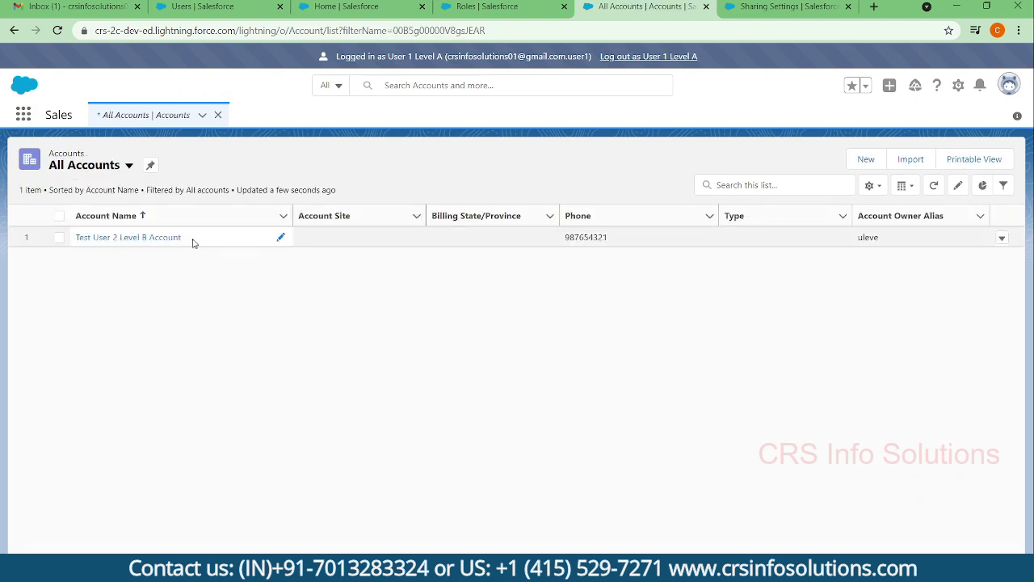
click(81, 245)
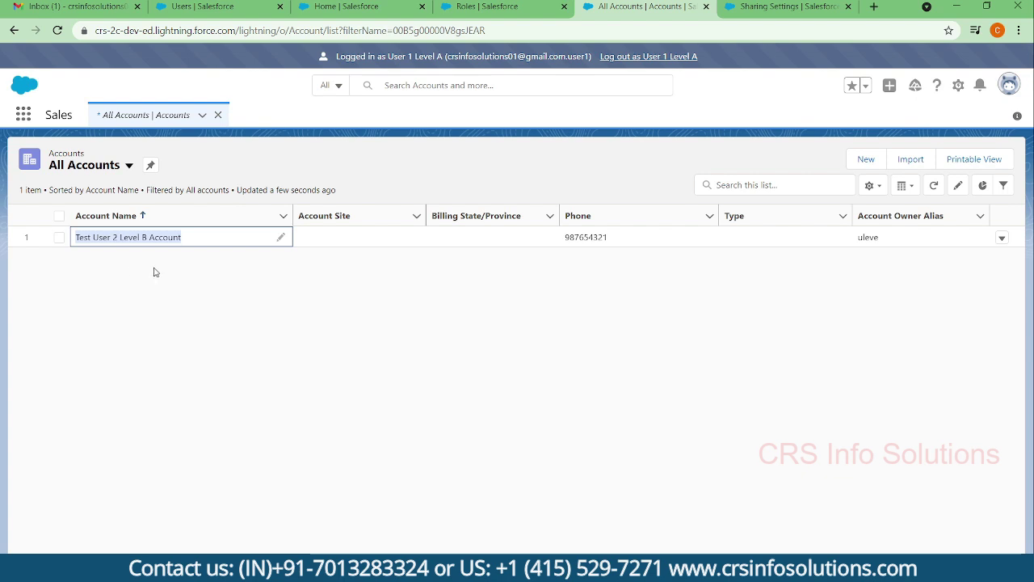
drag(381, 56, 443, 56)
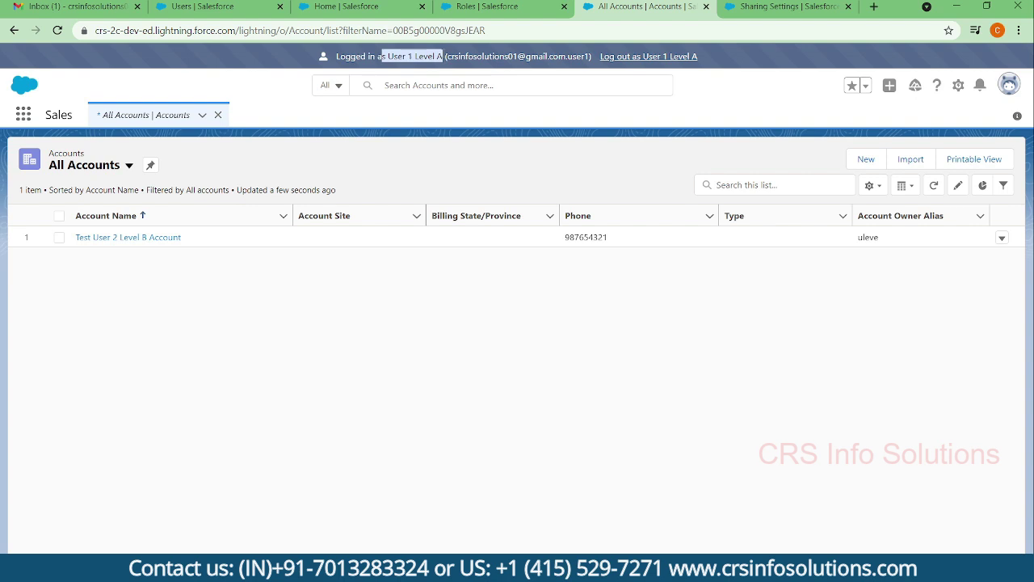